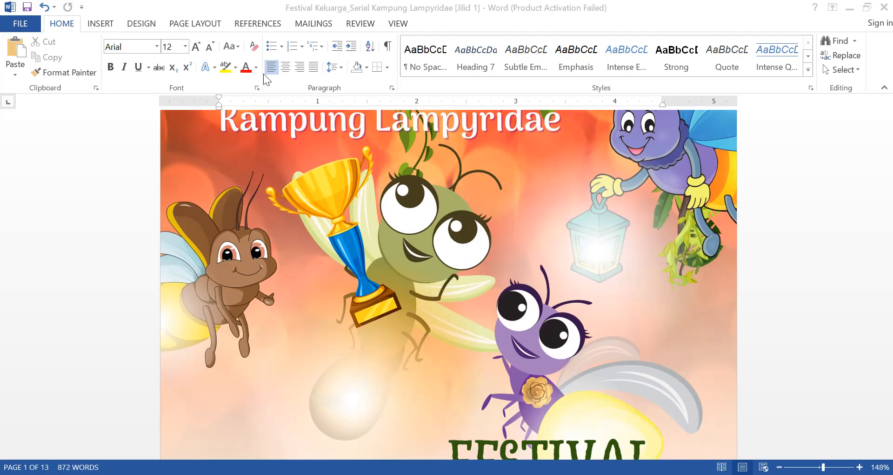
Review the document's paper size and margin settings in Page Setup, then close the dialog
{"action": "left_click", "coordinate": [194, 26]}
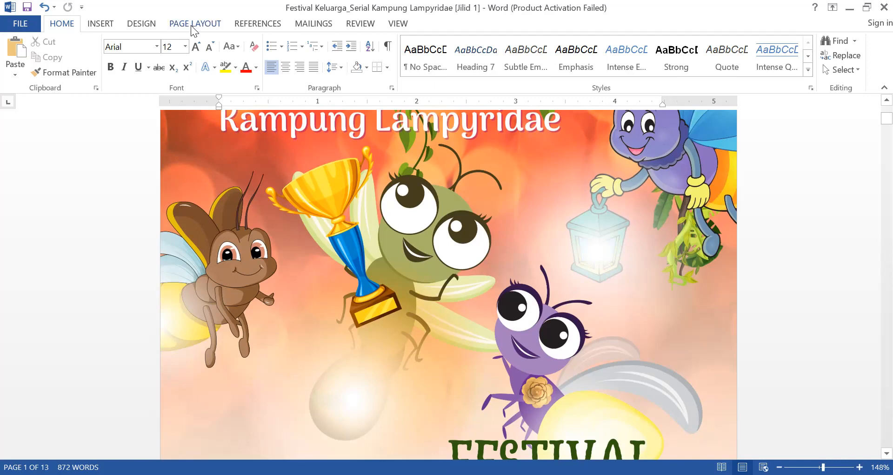
{"action": "left_click", "coordinate": [192, 26]}
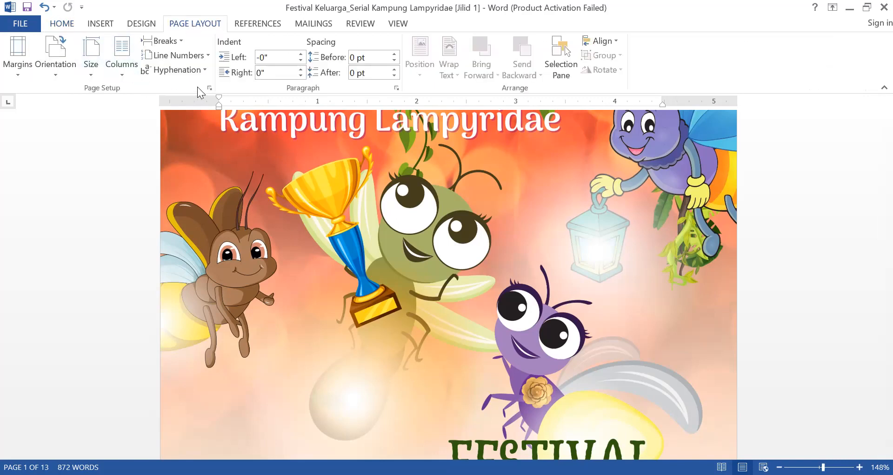
{"action": "left_click", "coordinate": [209, 88]}
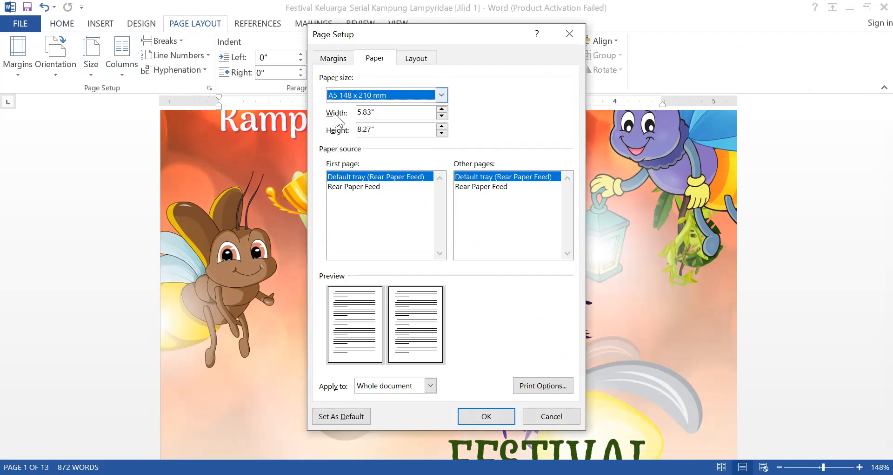
{"action": "left_click", "coordinate": [333, 58]}
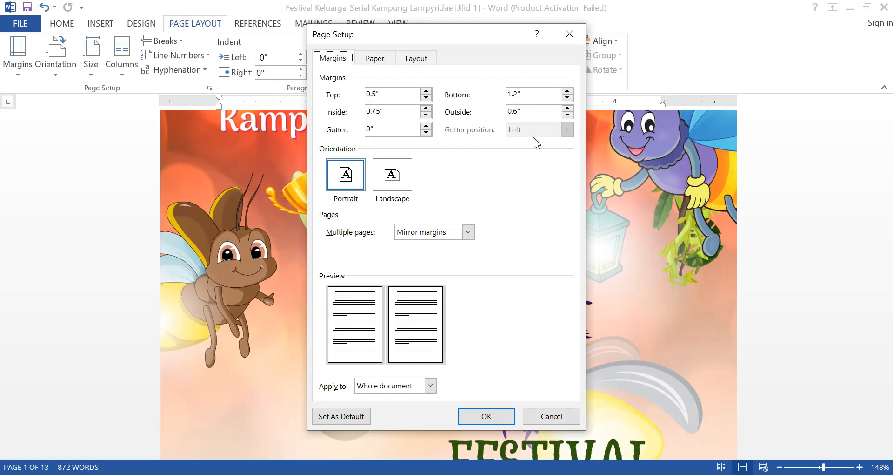
{"action": "key", "text": "Tab"}
{"action": "key", "text": "Return"}
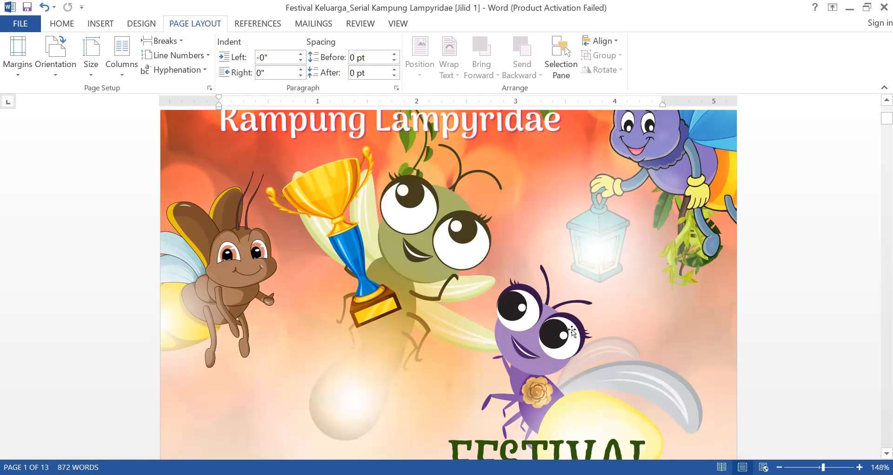
Try to reposition the full-page cover picture against the top-left corner of the first page
{"action": "left_click_drag", "start_coordinate": [342, 214], "coordinate": [378, 399]}
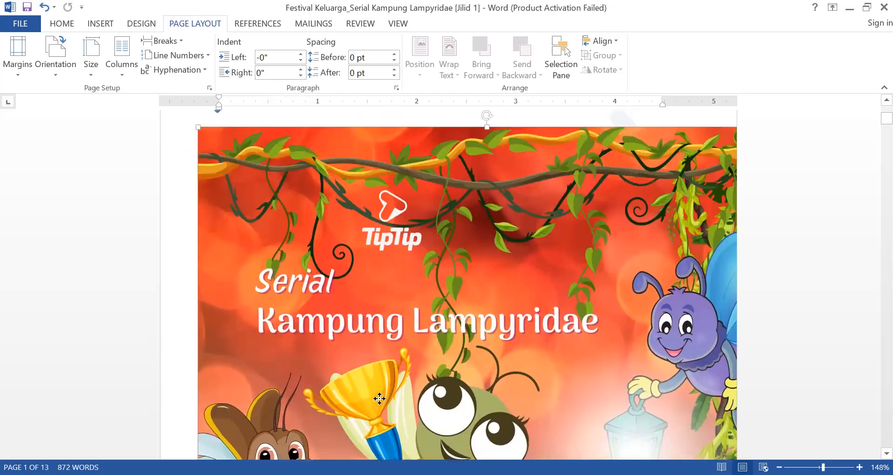
{"action": "left_click_drag", "start_coordinate": [872, 119], "coordinate": [872, 104]}
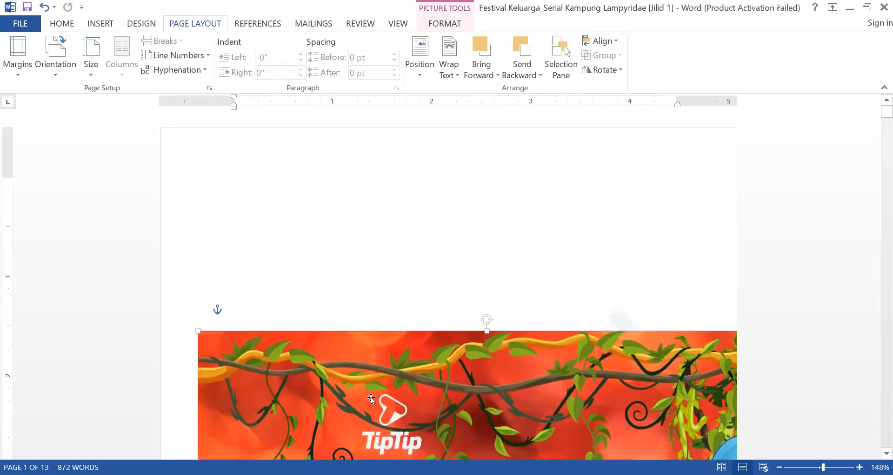
{"action": "left_click_drag", "start_coordinate": [347, 378], "coordinate": [291, 189]}
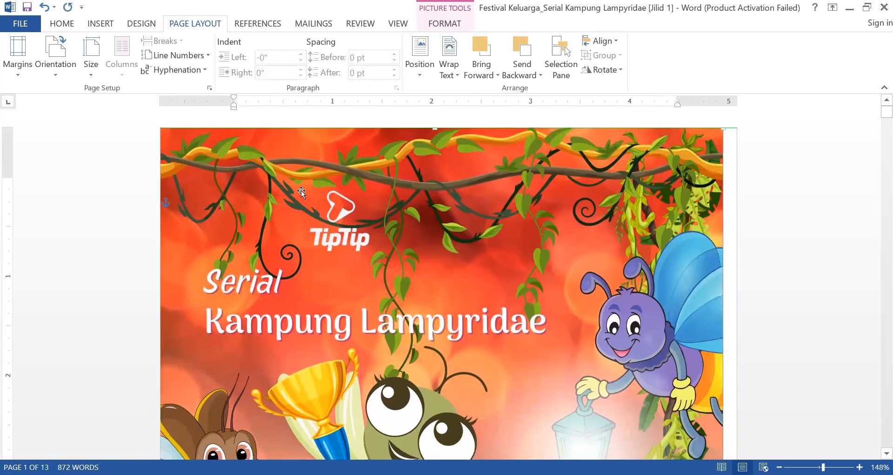
{"action": "left_click_drag", "start_coordinate": [334, 158], "coordinate": [315, 157]}
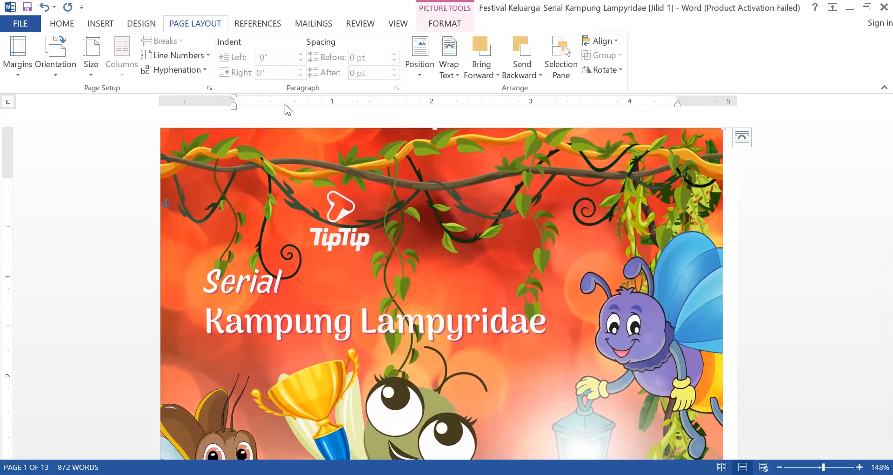
Undo all the moves of the cover picture on the first page
{"action": "key", "text": "ctrl+z"}
{"action": "key", "text": "ctrl+z"}
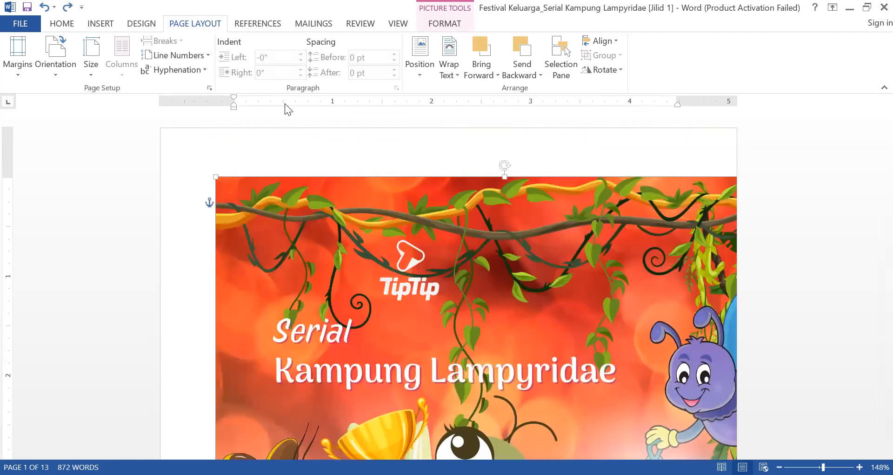
{"action": "key", "text": "ctrl+z"}
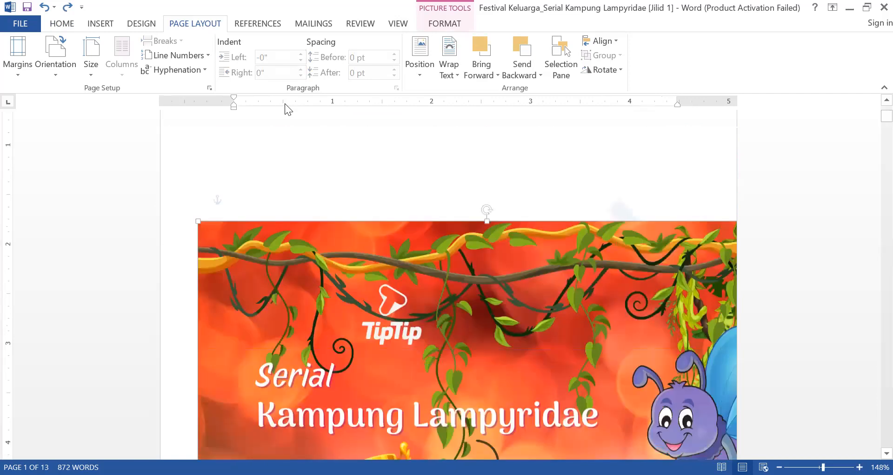
{"action": "key", "text": "ctrl+z"}
{"action": "key", "text": "ctrl+z"}
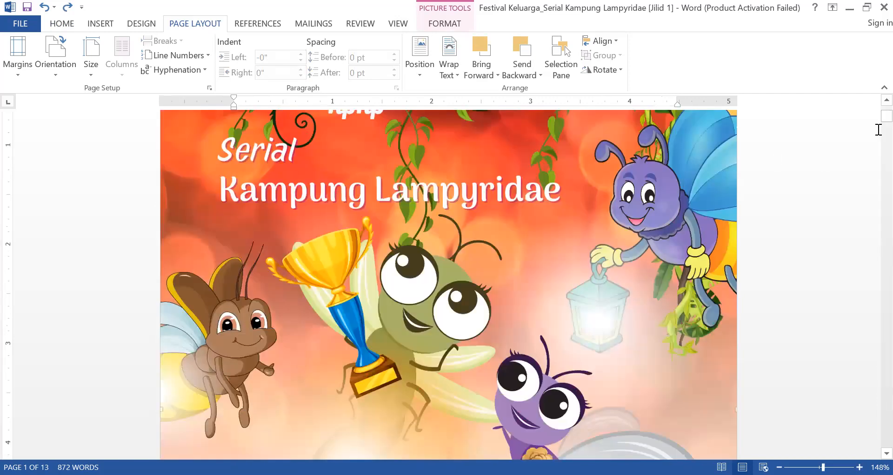
{"action": "scroll", "coordinate": [874, 105], "scroll_direction": "up", "scroll_amount": 3}
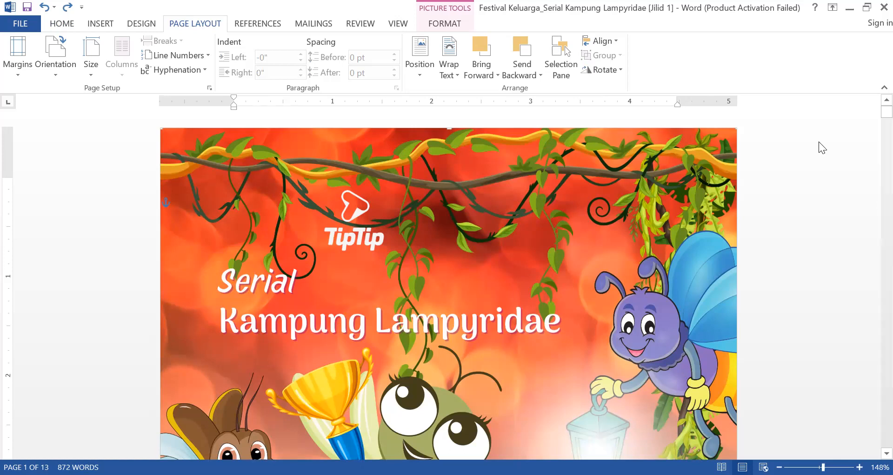
Examine the cover and the title page after it, including the author, series and book title lines
{"action": "left_click_drag", "start_coordinate": [871, 113], "coordinate": [871, 139]}
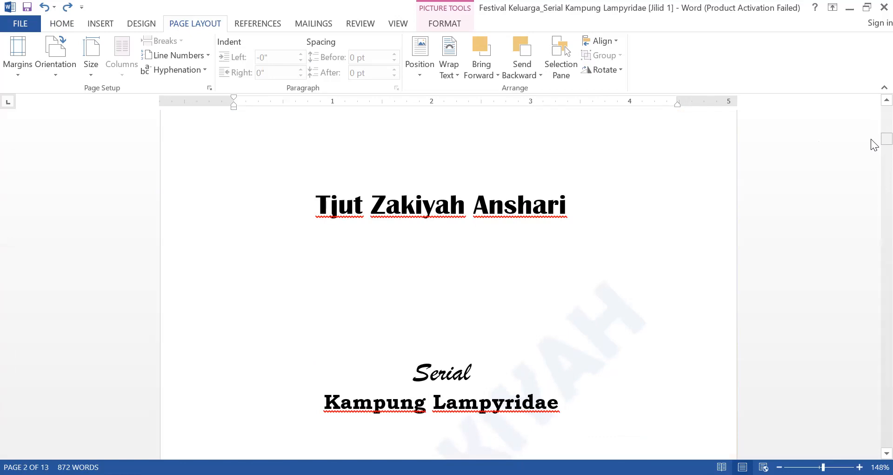
{"action": "left_click_drag", "start_coordinate": [873, 144], "coordinate": [874, 133]}
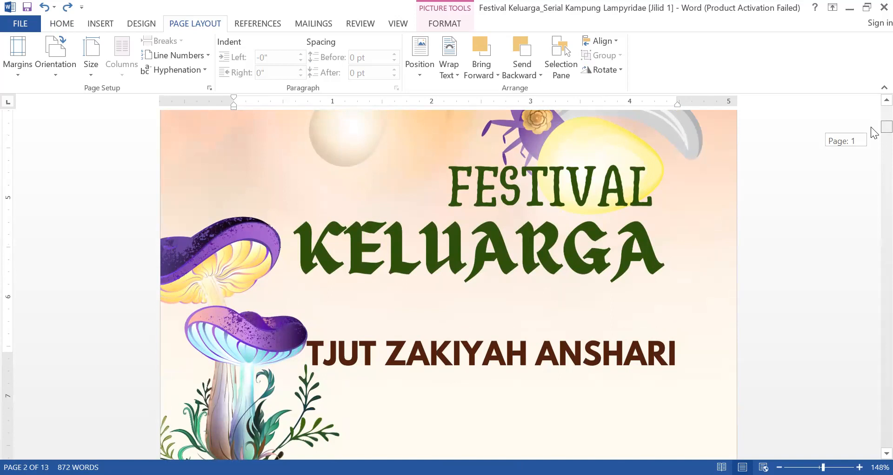
{"action": "left_click_drag", "start_coordinate": [875, 132], "coordinate": [874, 133]}
{"action": "left_click_drag", "start_coordinate": [874, 132], "coordinate": [871, 141]}
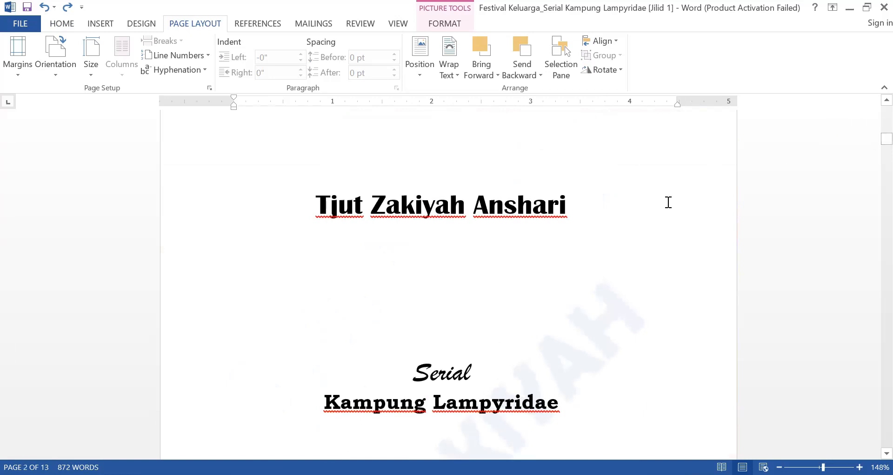
{"action": "scroll", "coordinate": [669, 202], "scroll_direction": "down", "scroll_amount": 2}
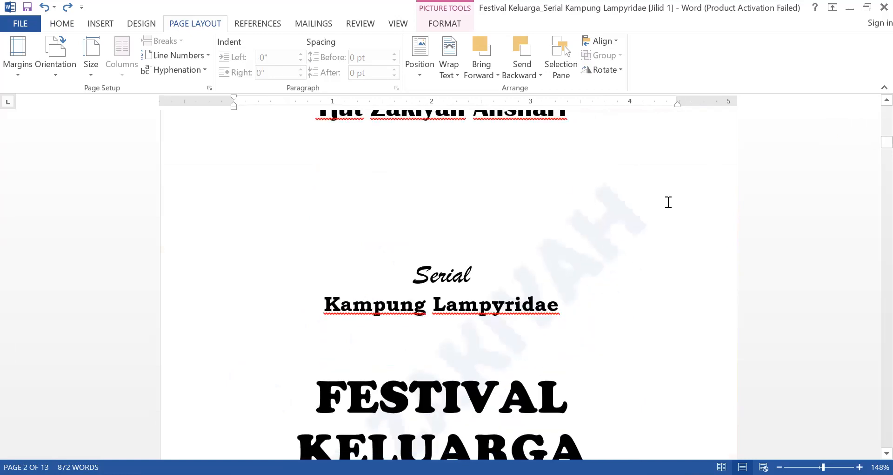
{"action": "scroll", "coordinate": [668, 202], "scroll_direction": "up", "scroll_amount": 2}
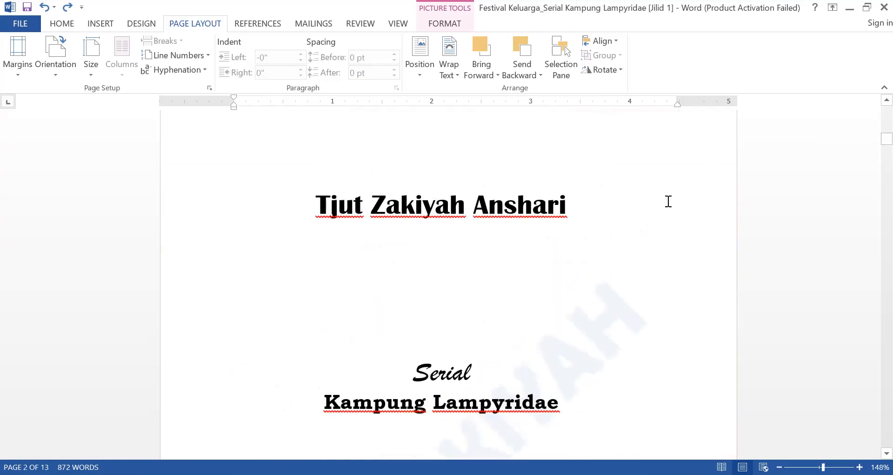
{"action": "left_click_drag", "start_coordinate": [872, 131], "coordinate": [872, 138]}
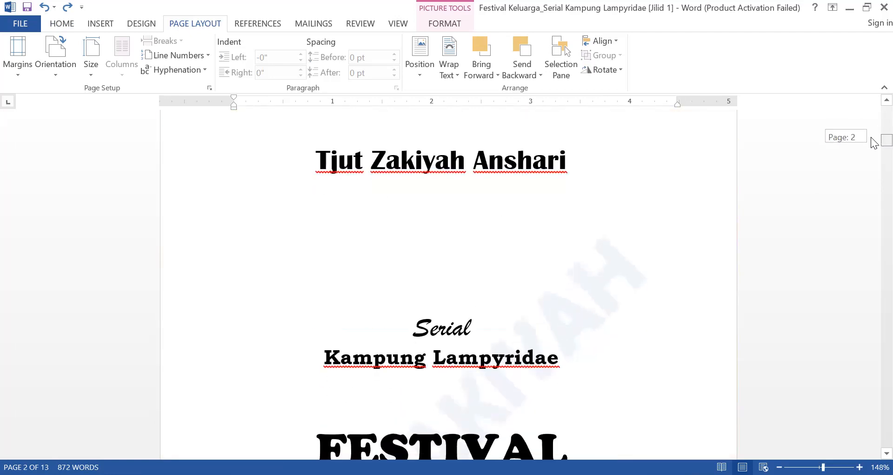
{"action": "left_click_drag", "start_coordinate": [871, 137], "coordinate": [870, 138]}
{"action": "scroll", "coordinate": [626, 239], "scroll_direction": "down", "scroll_amount": 3}
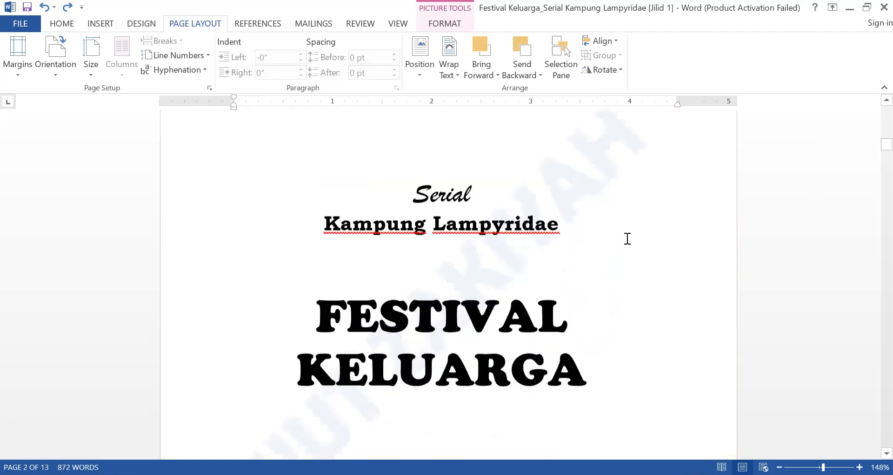
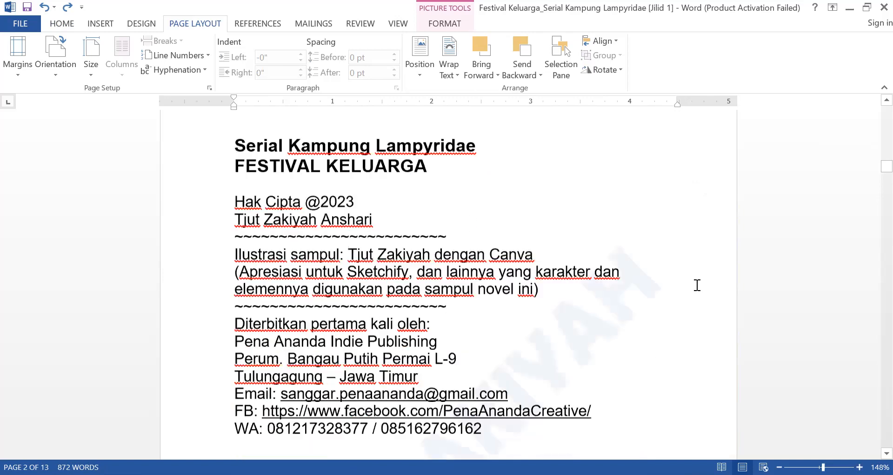
Replace the first printing date (Cetakan pertama) on the copyright page with Maret 2023
{"action": "scroll", "coordinate": [696, 283], "scroll_direction": "up", "scroll_amount": 10}
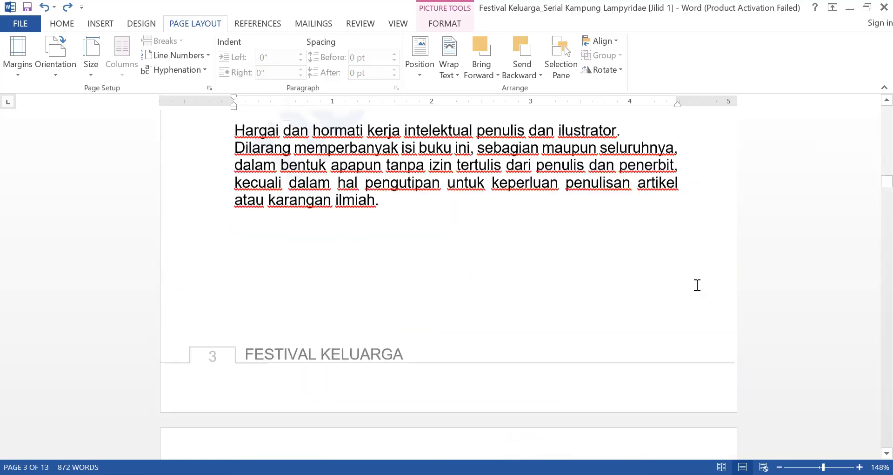
{"action": "scroll", "coordinate": [696, 284], "scroll_direction": "up", "scroll_amount": 8}
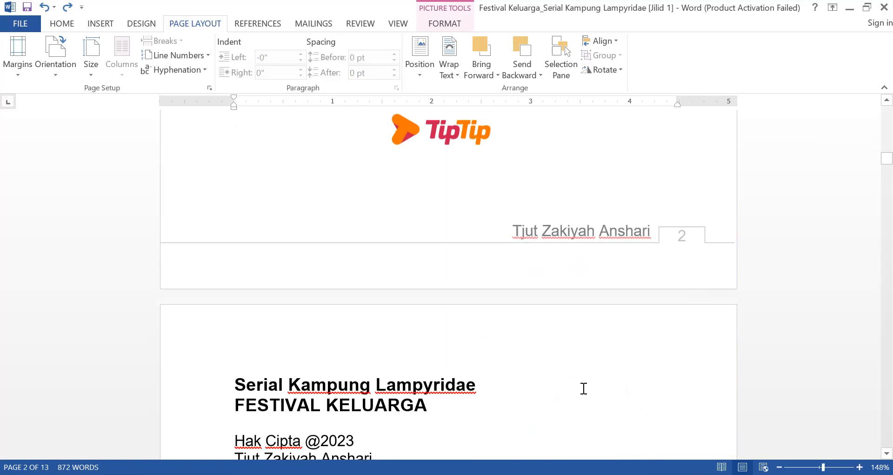
{"action": "scroll", "coordinate": [584, 388], "scroll_direction": "down", "scroll_amount": 1}
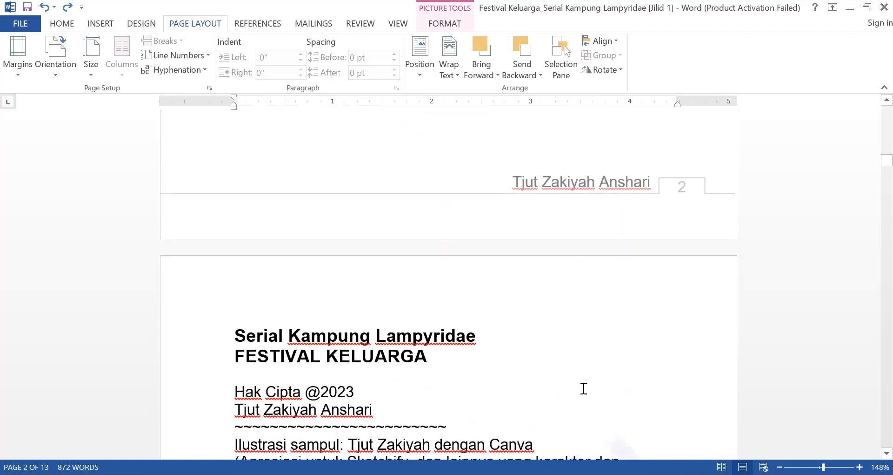
{"action": "scroll", "coordinate": [584, 388], "scroll_direction": "down", "scroll_amount": 3}
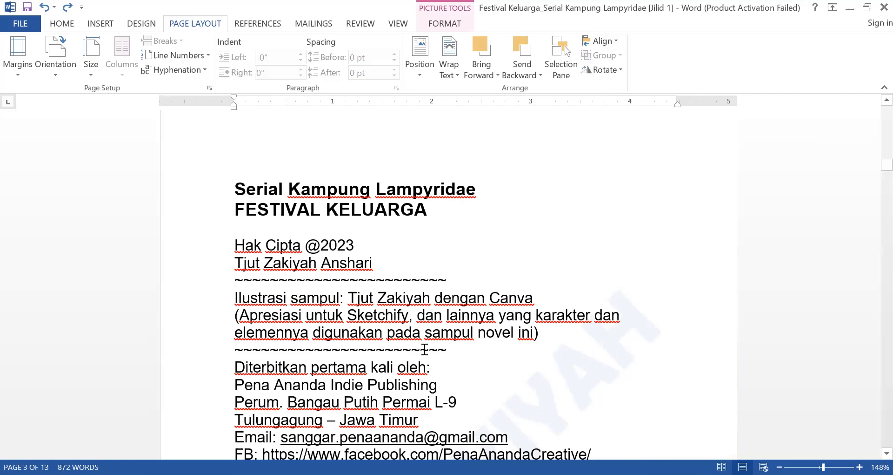
{"action": "scroll", "coordinate": [425, 350], "scroll_direction": "down", "scroll_amount": 1}
{"action": "scroll", "coordinate": [425, 350], "scroll_direction": "down", "scroll_amount": 1}
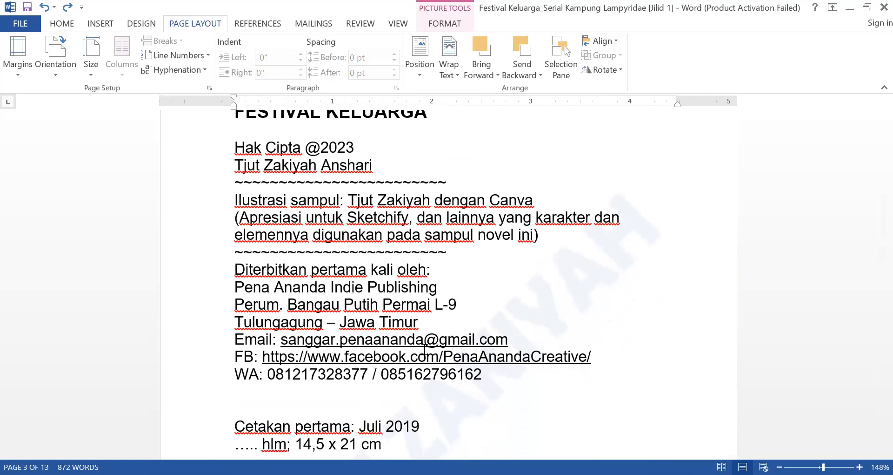
{"action": "scroll", "coordinate": [425, 350], "scroll_direction": "down", "scroll_amount": 1}
{"action": "scroll", "coordinate": [424, 350], "scroll_direction": "up", "scroll_amount": 1}
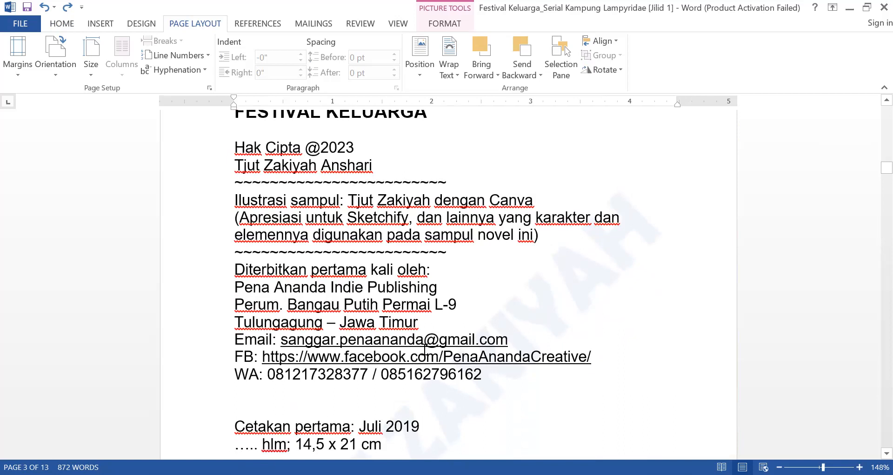
{"action": "scroll", "coordinate": [426, 394], "scroll_direction": "down", "scroll_amount": 2}
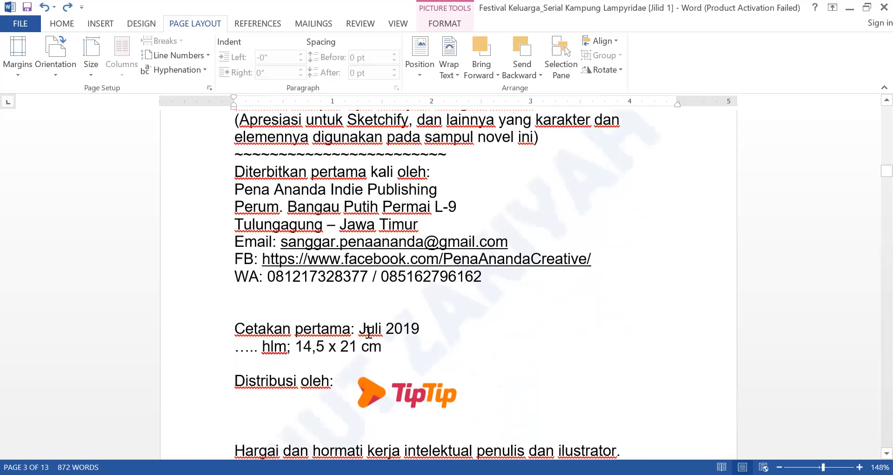
{"action": "left_click_drag", "start_coordinate": [360, 329], "coordinate": [408, 331]}
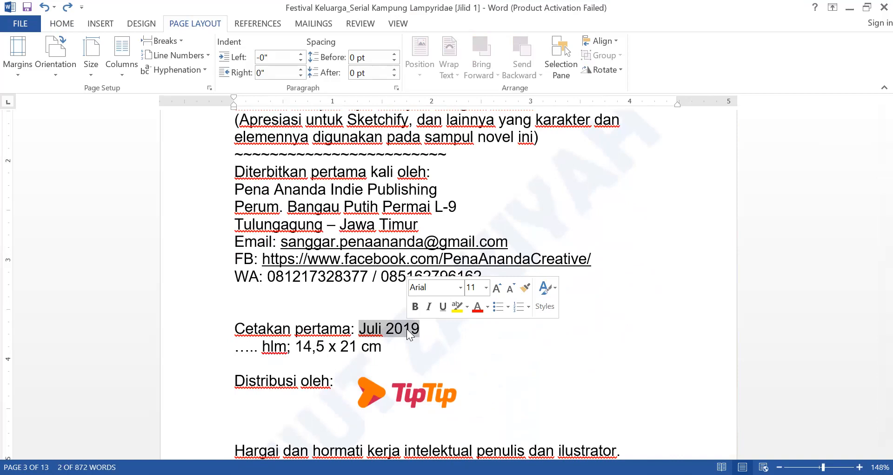
{"action": "type", "text": "Maret"}
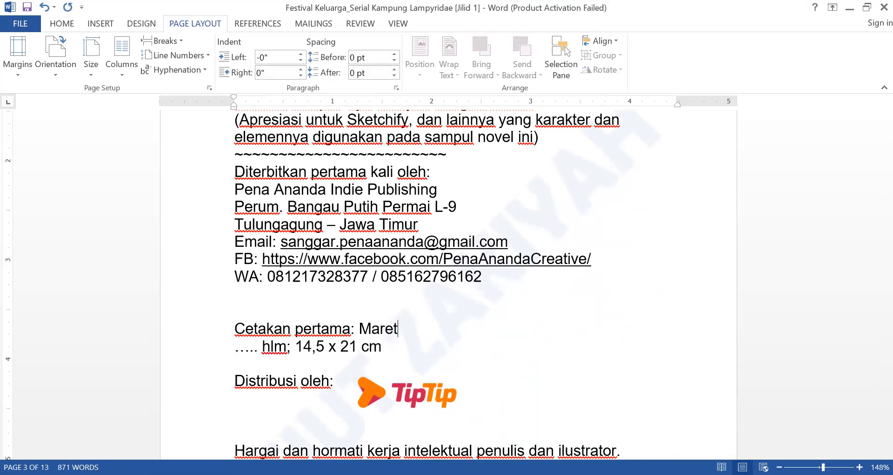
{"action": "type", "text": " 2023"}
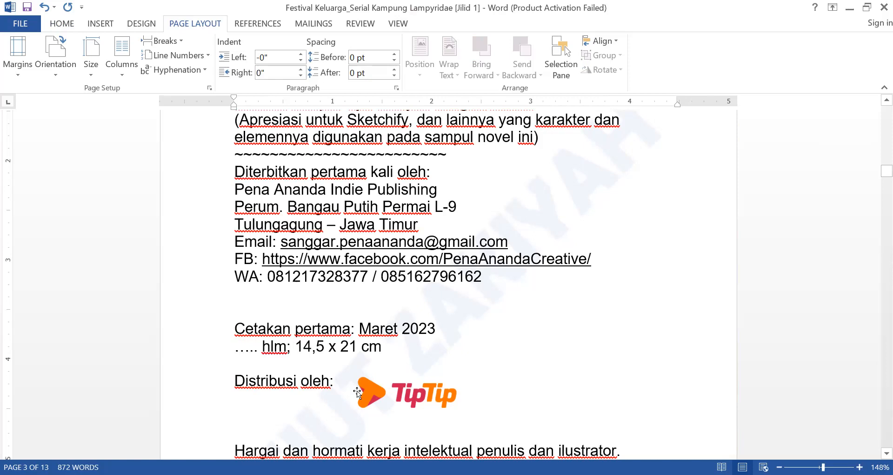
Review the rest of the copyright page and the opening of the Prolog page
{"action": "scroll", "coordinate": [461, 381], "scroll_direction": "down", "scroll_amount": 2}
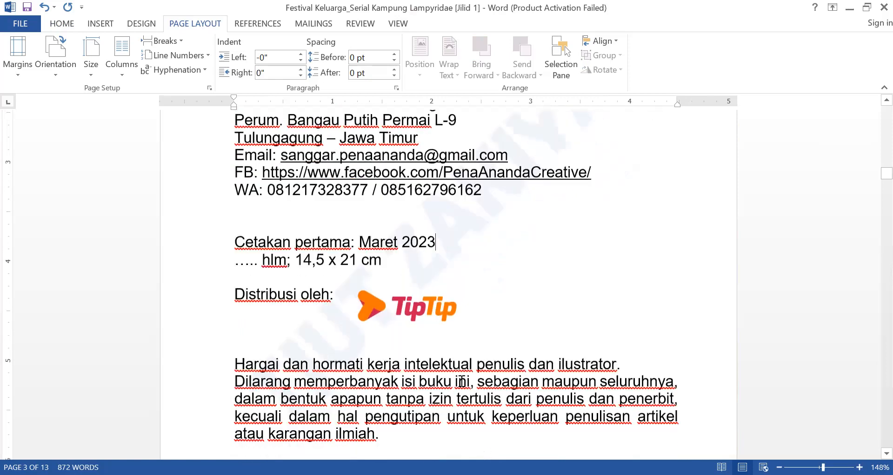
{"action": "scroll", "coordinate": [462, 385], "scroll_direction": "down", "scroll_amount": 4}
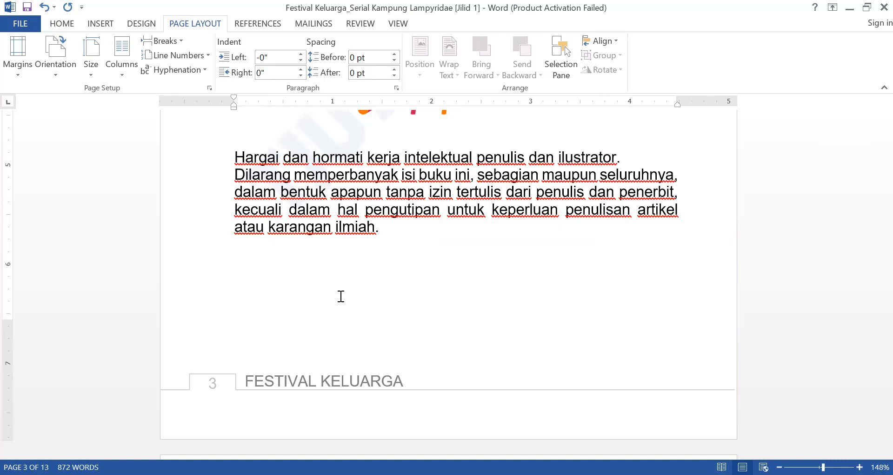
{"action": "scroll", "coordinate": [341, 296], "scroll_direction": "down", "scroll_amount": 10}
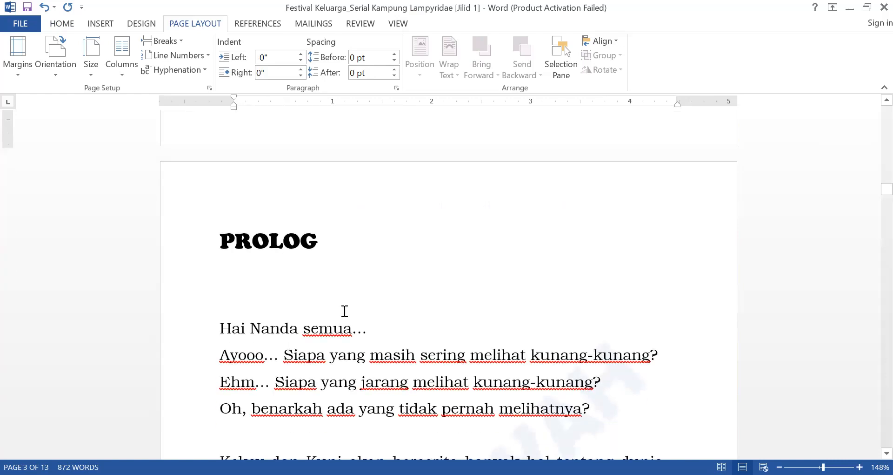
{"action": "scroll", "coordinate": [345, 311], "scroll_direction": "down", "scroll_amount": 4}
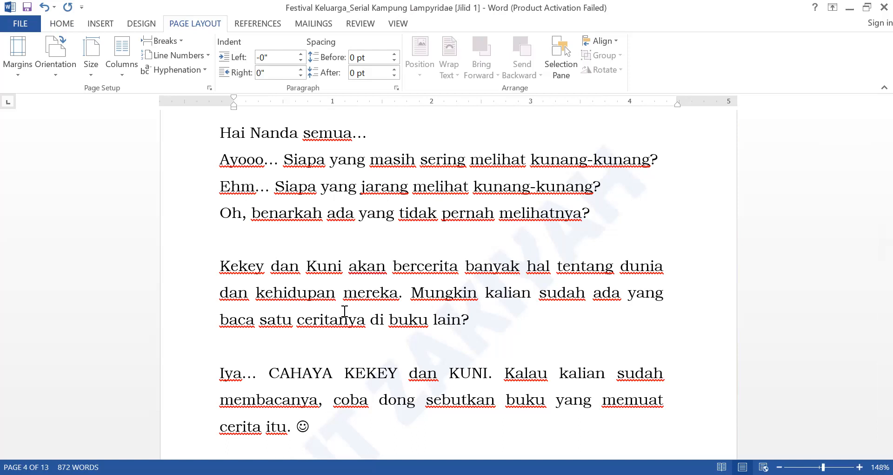
Review the remaining Prolog text, its closing signature lines and the page footer
{"action": "scroll", "coordinate": [324, 345], "scroll_direction": "down", "scroll_amount": 2}
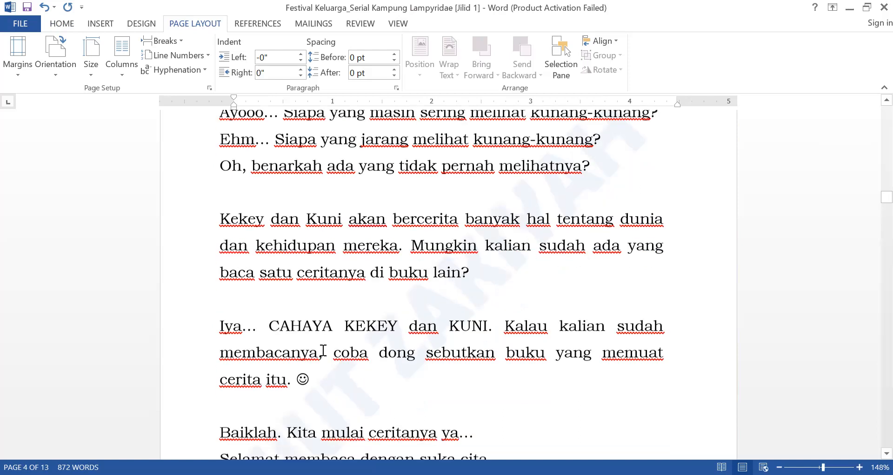
{"action": "scroll", "coordinate": [323, 350], "scroll_direction": "up", "scroll_amount": 5}
{"action": "scroll", "coordinate": [324, 350], "scroll_direction": "down", "scroll_amount": 5}
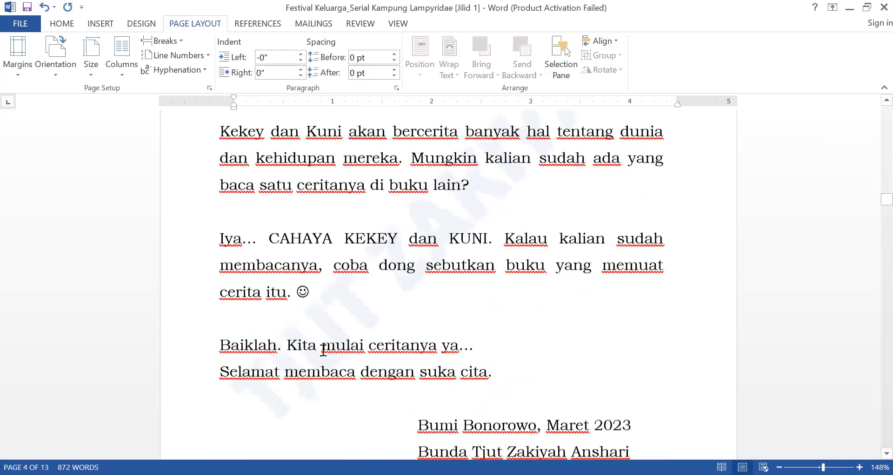
{"action": "scroll", "coordinate": [323, 350], "scroll_direction": "down", "scroll_amount": 3}
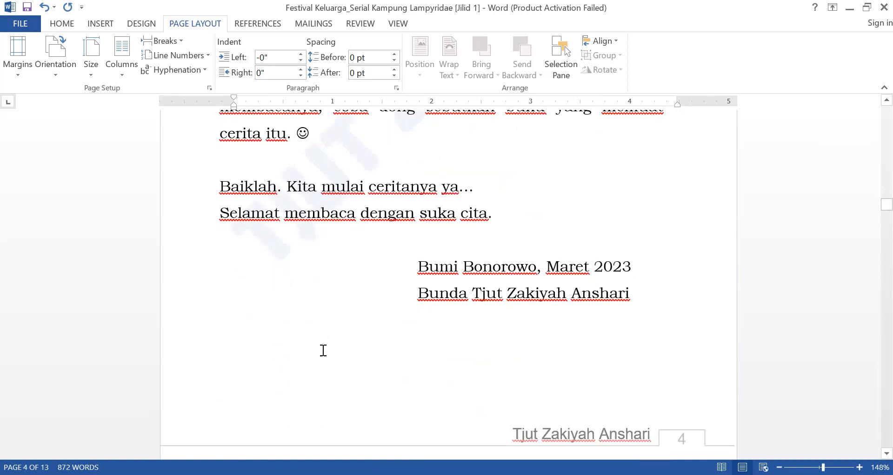
{"action": "scroll", "coordinate": [324, 350], "scroll_direction": "up", "scroll_amount": 1}
{"action": "scroll", "coordinate": [323, 350], "scroll_direction": "down", "scroll_amount": 8}
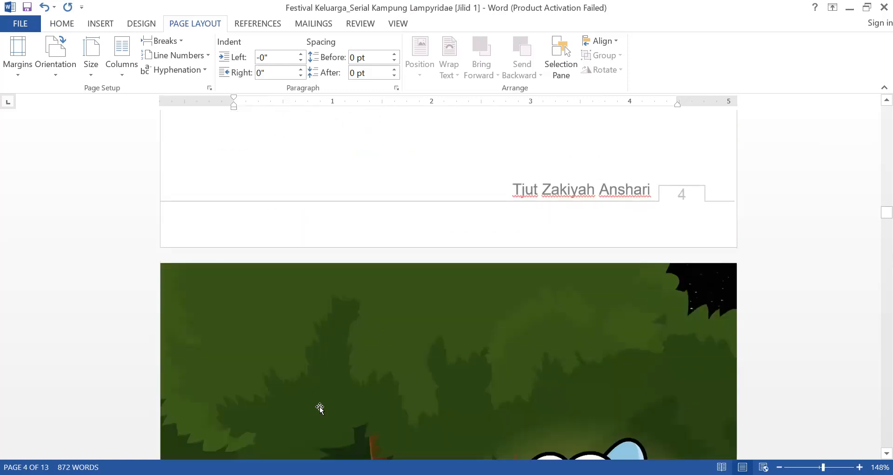
Examine the full-page Mencari Guru illustration and the opening of the Bab 1 page after it
{"action": "scroll", "coordinate": [367, 362], "scroll_direction": "down", "scroll_amount": 1}
{"action": "scroll", "coordinate": [367, 363], "scroll_direction": "down", "scroll_amount": 10}
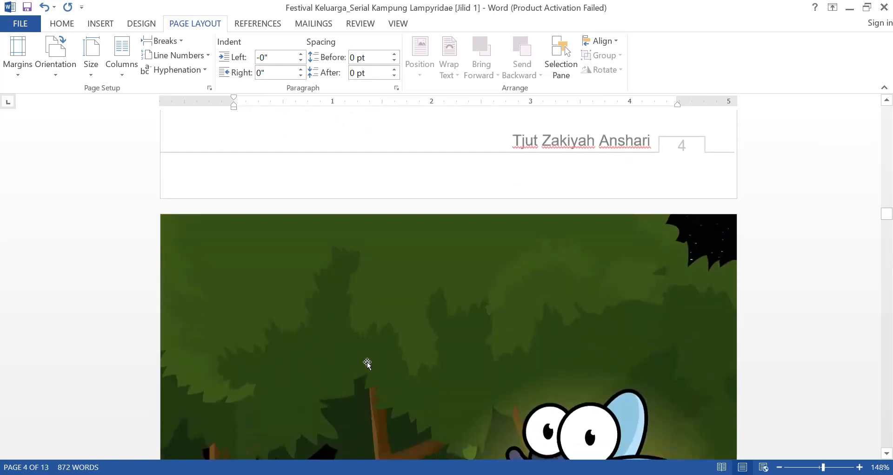
{"action": "scroll", "coordinate": [368, 364], "scroll_direction": "down", "scroll_amount": 4}
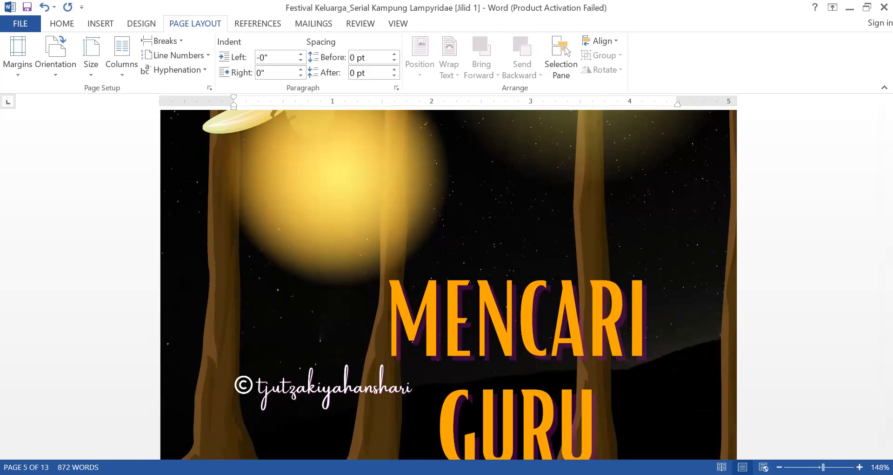
{"action": "left_click_drag", "start_coordinate": [822, 466], "coordinate": [814, 467]}
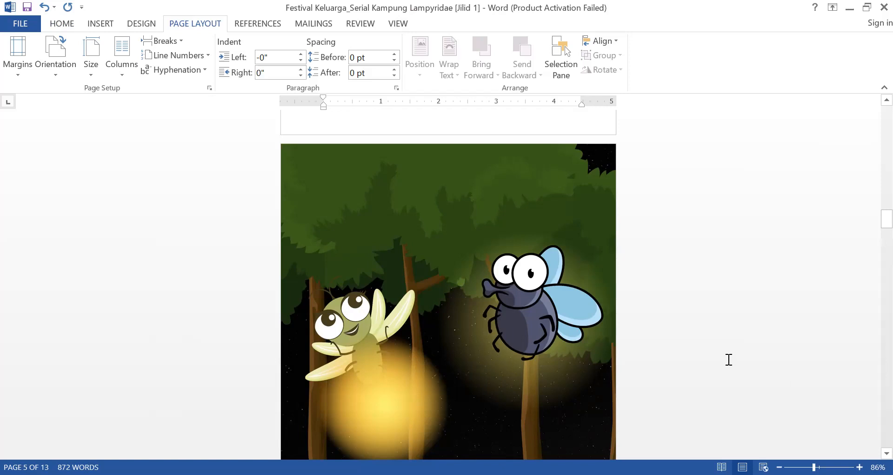
{"action": "scroll", "coordinate": [627, 311], "scroll_direction": "down", "scroll_amount": 3}
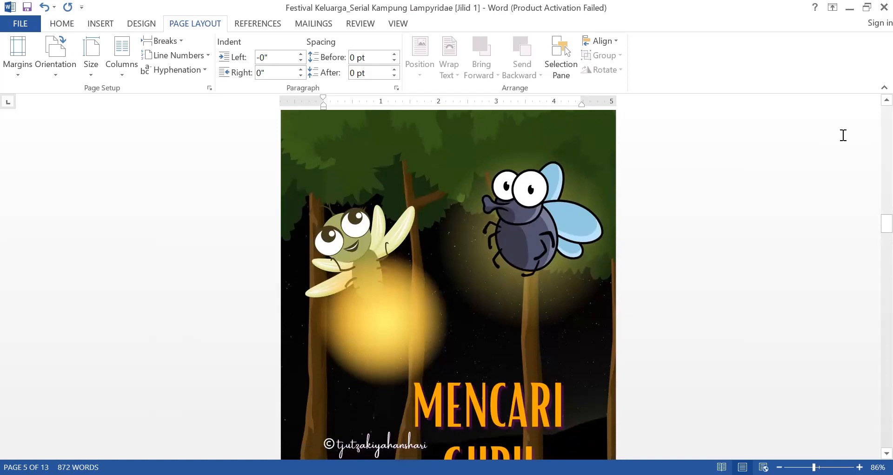
{"action": "scroll", "coordinate": [832, 190], "scroll_direction": "down", "scroll_amount": 4}
{"action": "scroll", "coordinate": [832, 189], "scroll_direction": "down", "scroll_amount": 9}
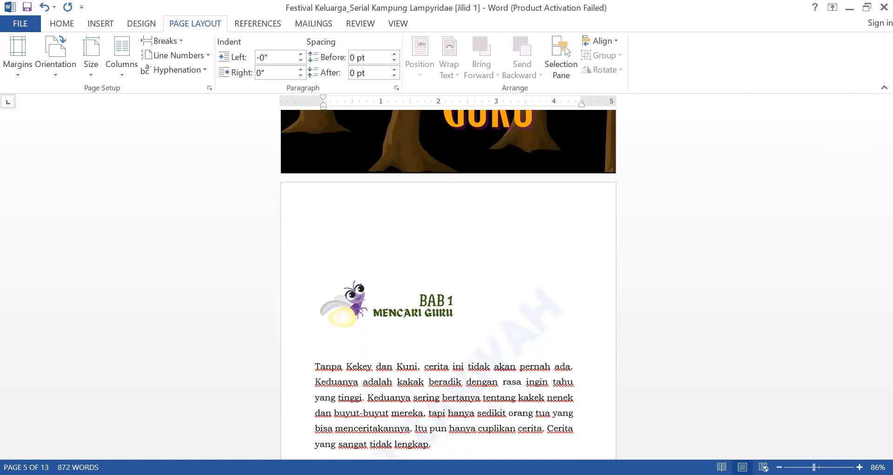
{"action": "scroll", "coordinate": [446, 279], "scroll_direction": "up", "scroll_amount": 8}
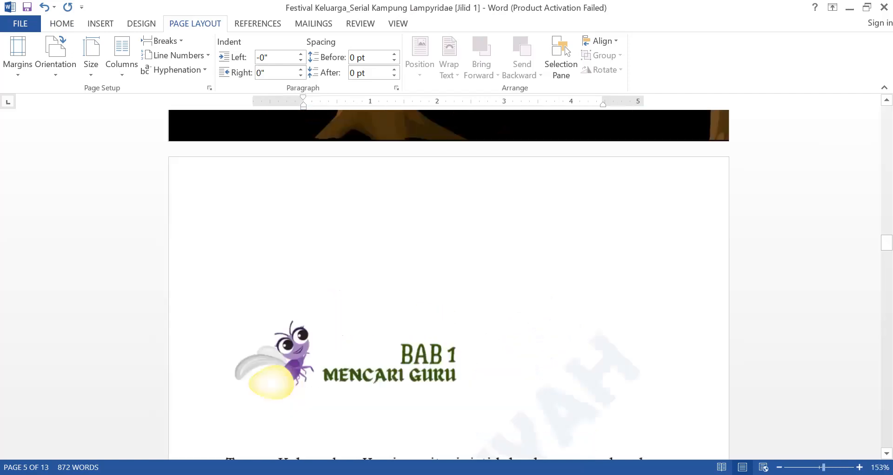
{"action": "scroll", "coordinate": [669, 366], "scroll_direction": "down", "scroll_amount": 3}
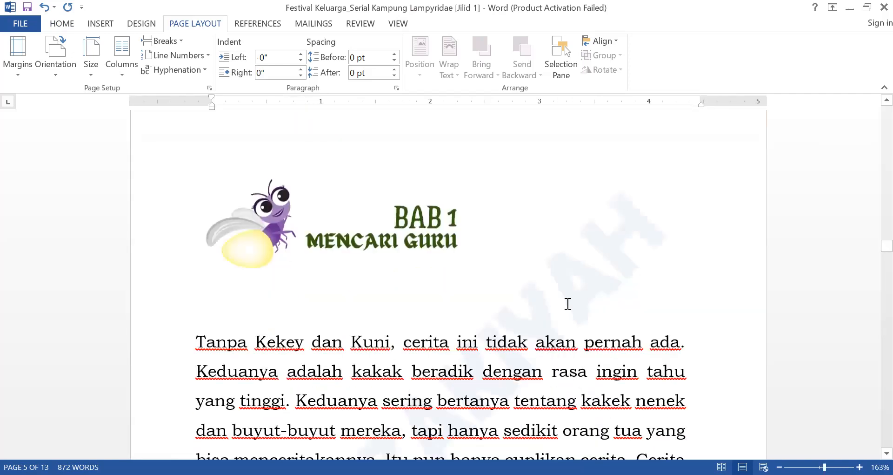
Move the Bab 1 heading picture further right and enter BAB 1 and MENCARI GURU on two lines beneath it
{"action": "left_click_drag", "start_coordinate": [512, 180], "coordinate": [568, 167]}
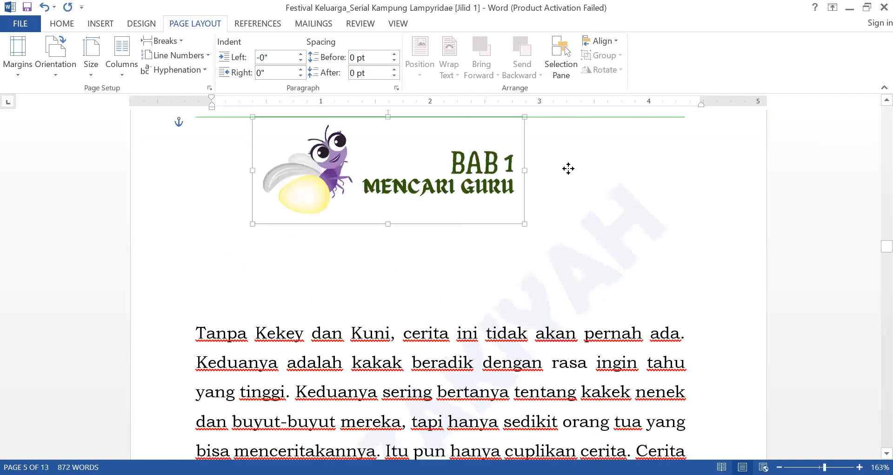
{"action": "left_click", "coordinate": [218, 209]}
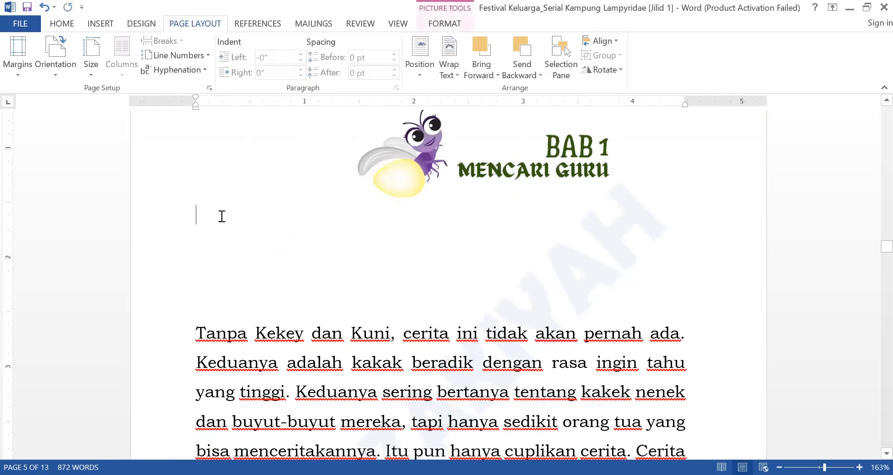
{"action": "type", "text": "BAB 1"}
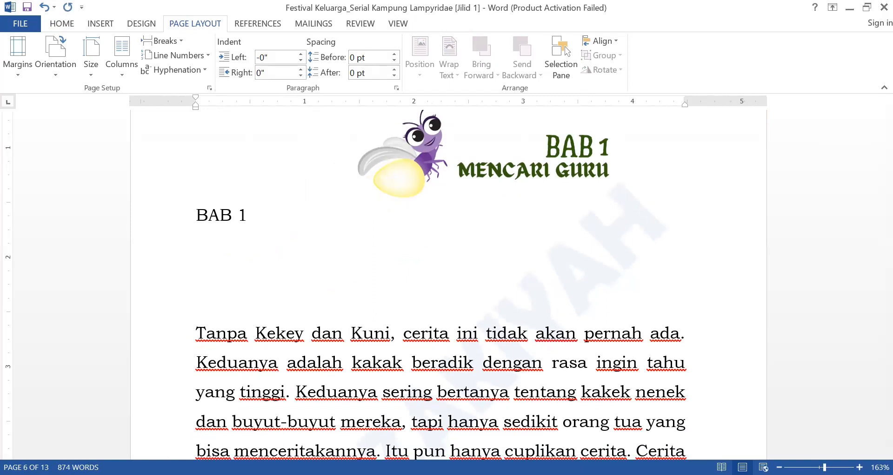
{"action": "key", "text": "Return"}
{"action": "type", "text": "MENCAR"}
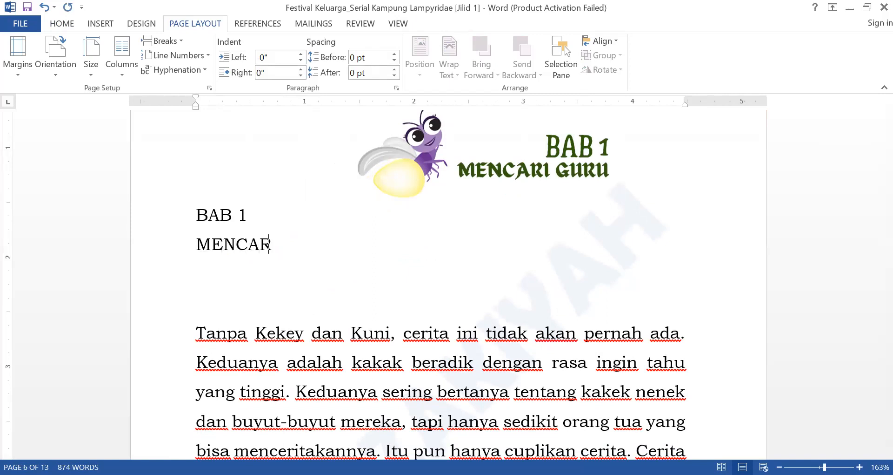
{"action": "type", "text": "I GURU"}
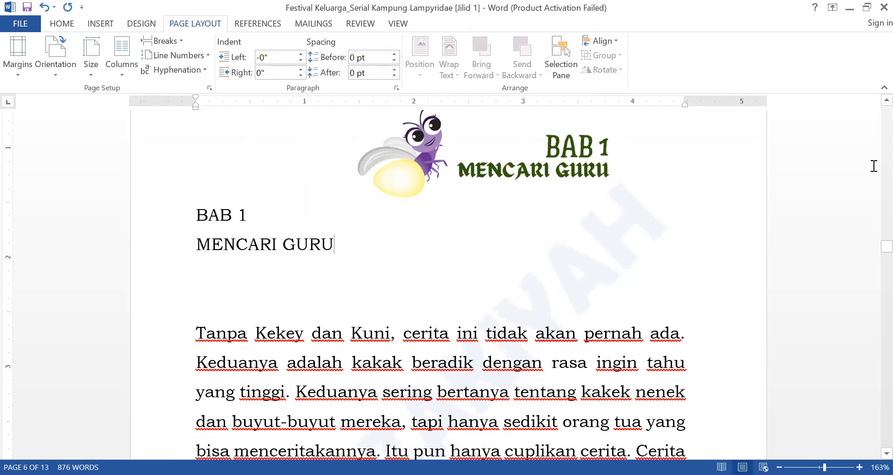
Look back at the copyright page and the chapter illustration, and return to the Bab 1 heading
{"action": "left_click_drag", "start_coordinate": [875, 250], "coordinate": [874, 175]}
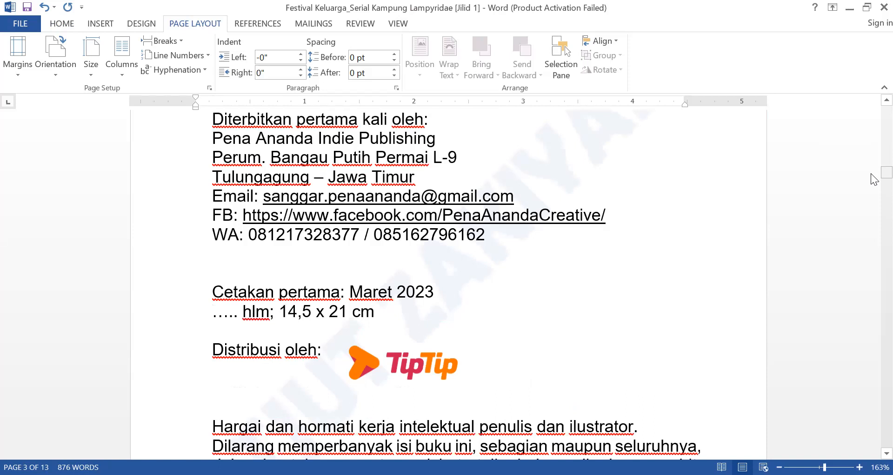
{"action": "left_click_drag", "start_coordinate": [871, 169], "coordinate": [871, 220]}
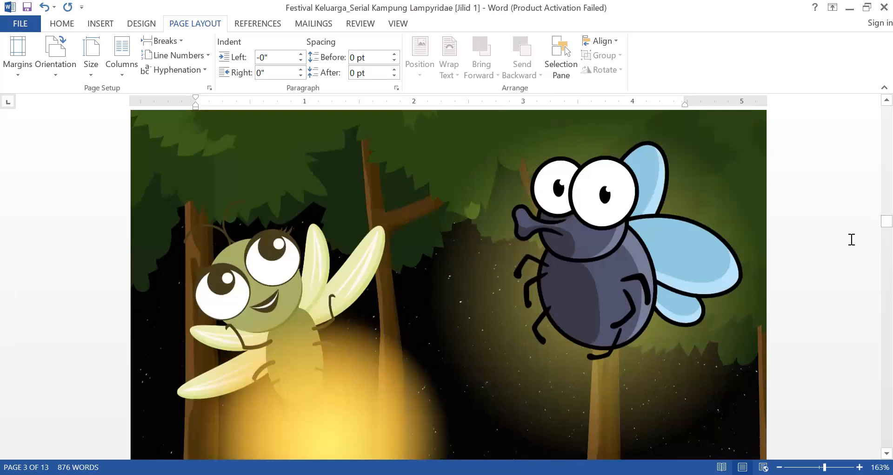
{"action": "scroll", "coordinate": [852, 239], "scroll_direction": "down", "scroll_amount": 15}
{"action": "scroll", "coordinate": [852, 239], "scroll_direction": "down", "scroll_amount": 10}
{"action": "scroll", "coordinate": [852, 240], "scroll_direction": "up", "scroll_amount": 3}
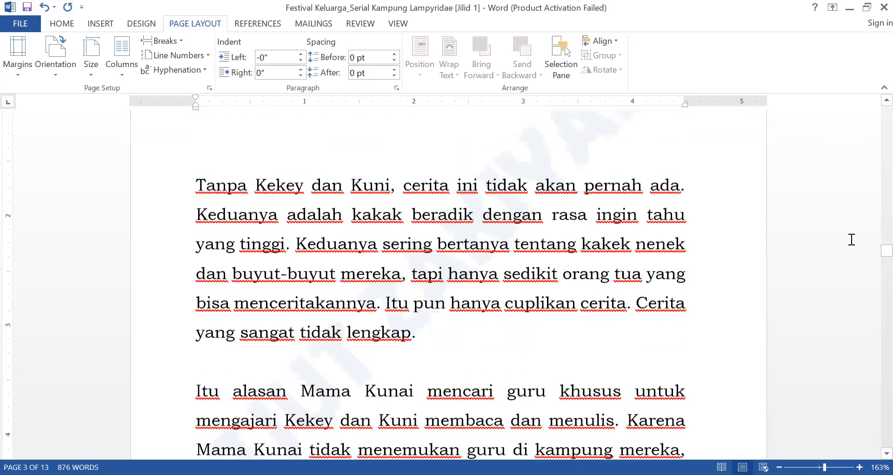
{"action": "scroll", "coordinate": [852, 239], "scroll_direction": "up", "scroll_amount": 6}
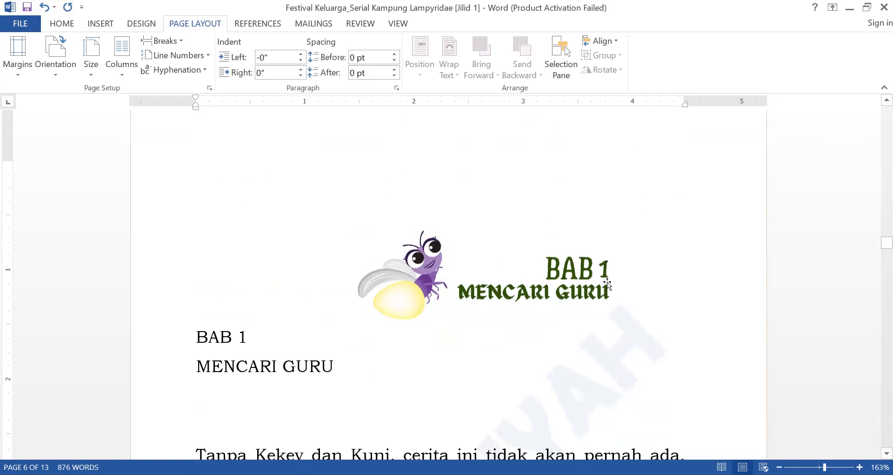
Try enlarging the Bab 1 heading picture, and undo its resizing, its move and the two heading lines entered beneath it
{"action": "left_click", "coordinate": [569, 259]}
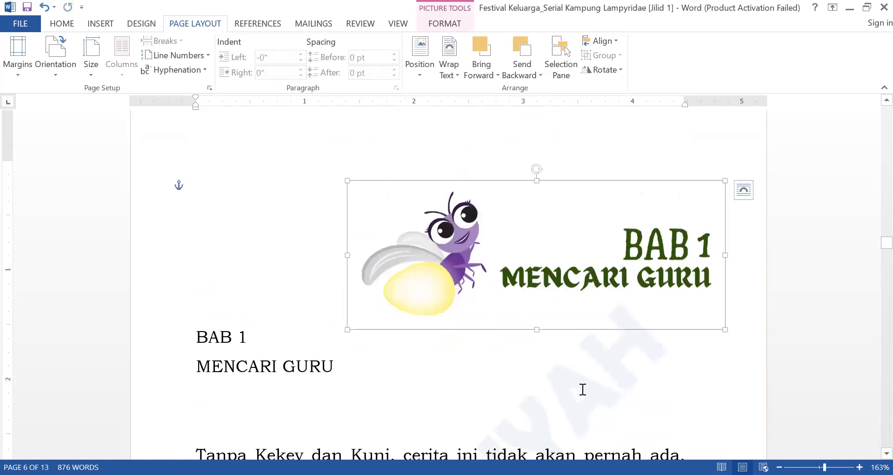
{"action": "key", "text": "ctrl+z"}
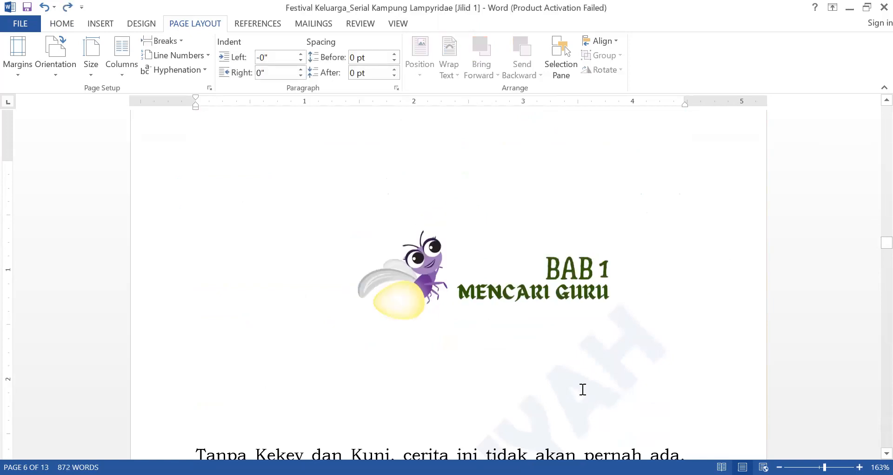
{"action": "key", "text": "ctrl+z"}
{"action": "key", "text": "ctrl+y"}
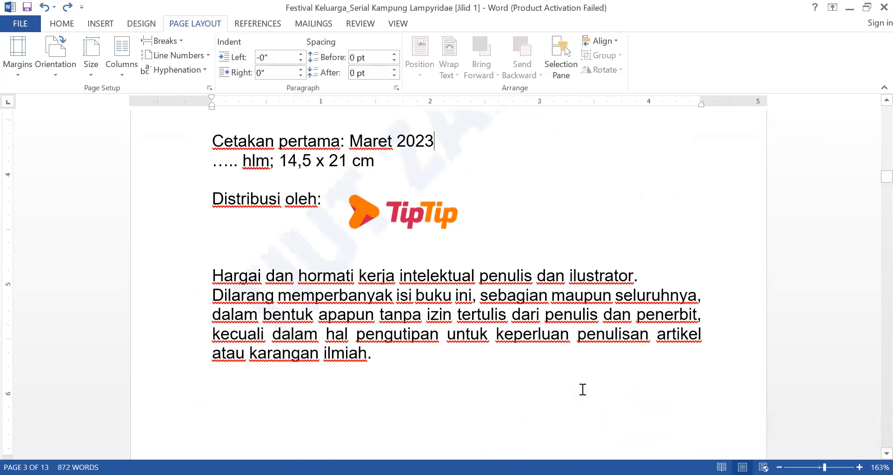
Return from the copyright page past the Prolog to Bab 1 and examine its heading picture and opening paragraphs
{"action": "scroll", "coordinate": [582, 390], "scroll_direction": "down", "scroll_amount": 3}
{"action": "scroll", "coordinate": [581, 389], "scroll_direction": "down", "scroll_amount": 6}
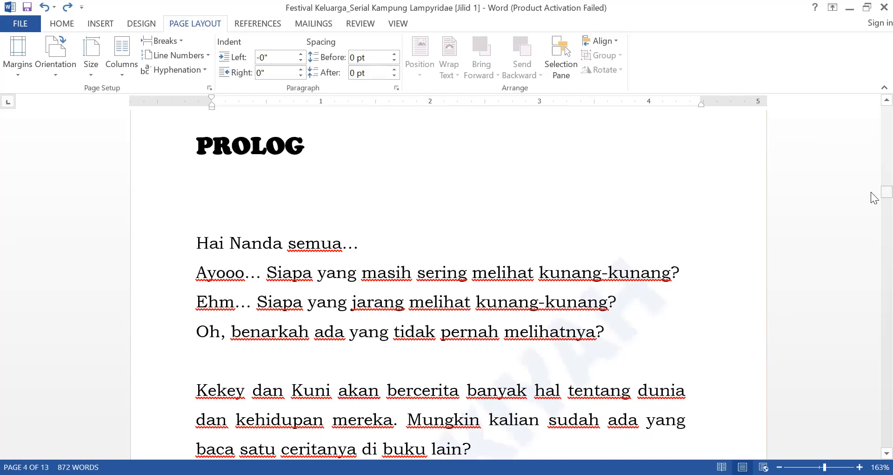
{"action": "left_click_drag", "start_coordinate": [877, 199], "coordinate": [874, 298]}
{"action": "left_click_drag", "start_coordinate": [875, 298], "coordinate": [875, 263]}
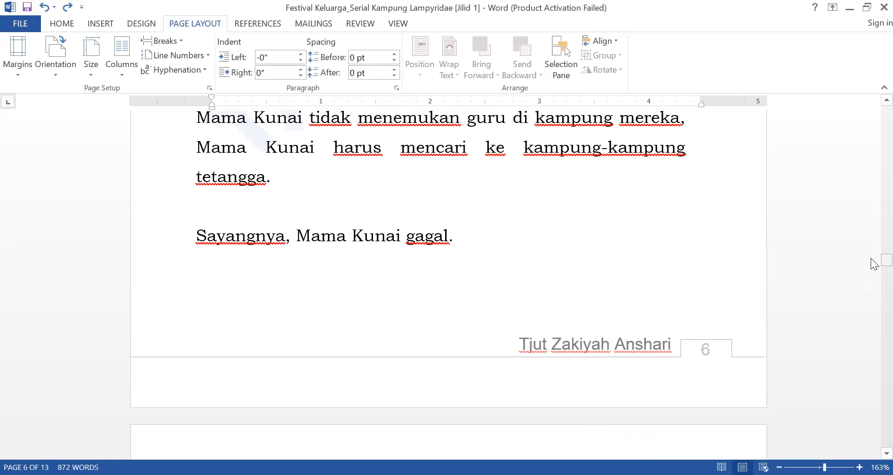
{"action": "left_click_drag", "start_coordinate": [873, 259], "coordinate": [872, 251]}
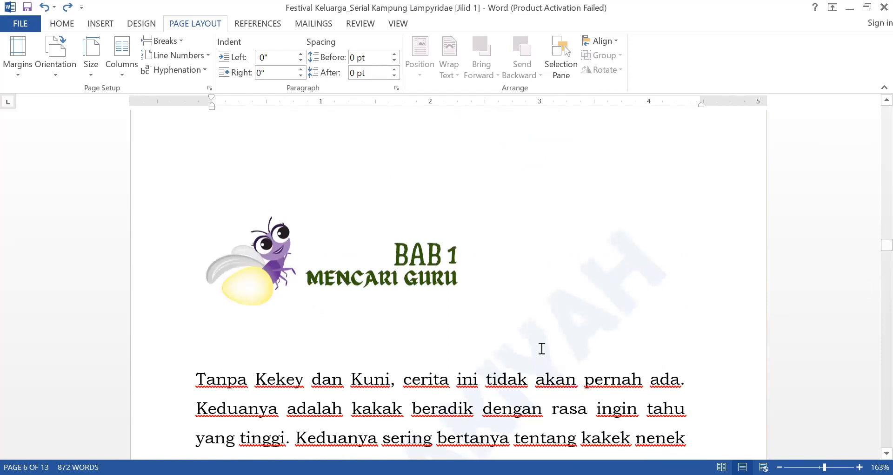
{"action": "left_click_drag", "start_coordinate": [872, 251], "coordinate": [875, 255]}
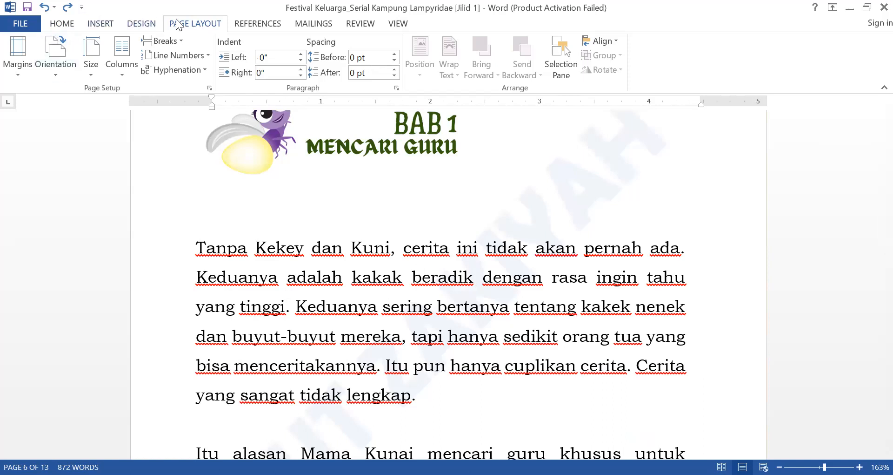
Change the custom text watermark's color to the lightest theme purple and apply it to the document
{"action": "left_click", "coordinate": [140, 27]}
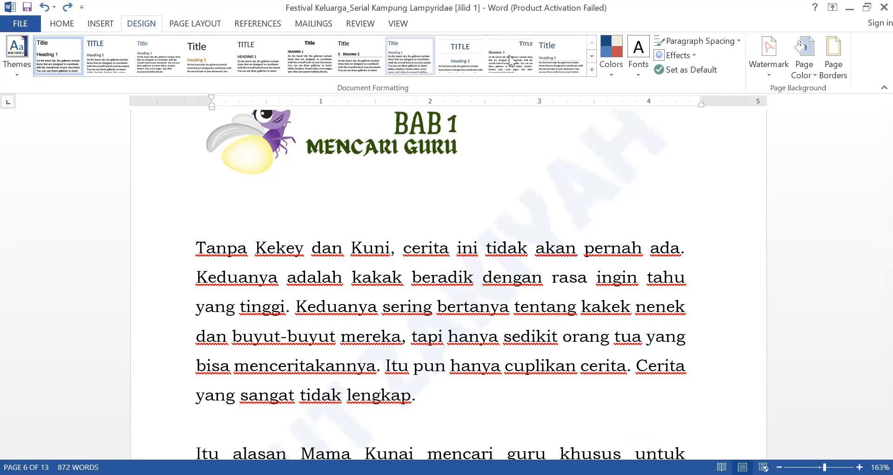
{"action": "left_click", "coordinate": [770, 70]}
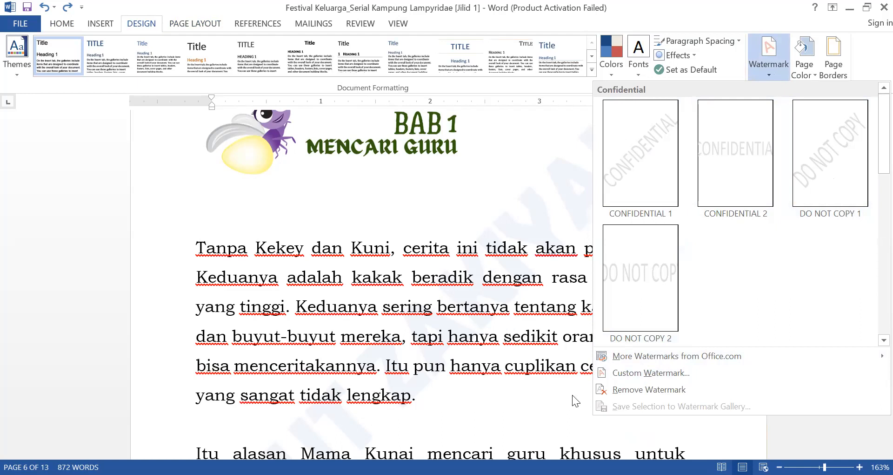
{"action": "left_click", "coordinate": [651, 371]}
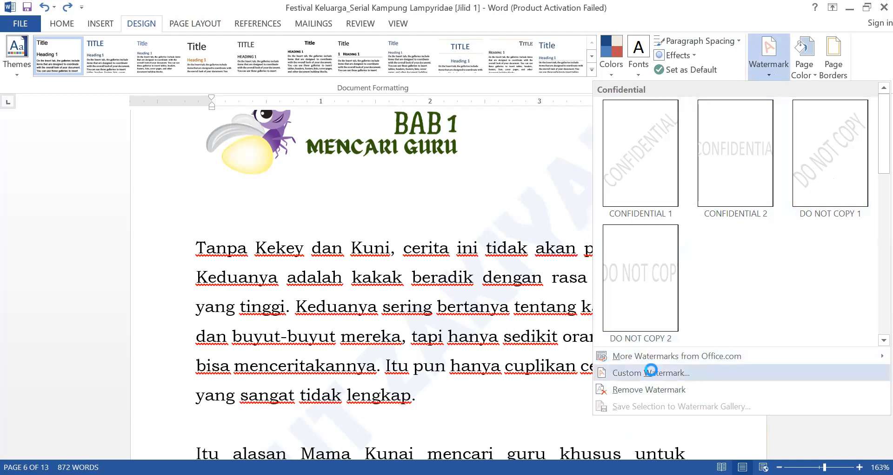
{"action": "left_click", "coordinate": [653, 373]}
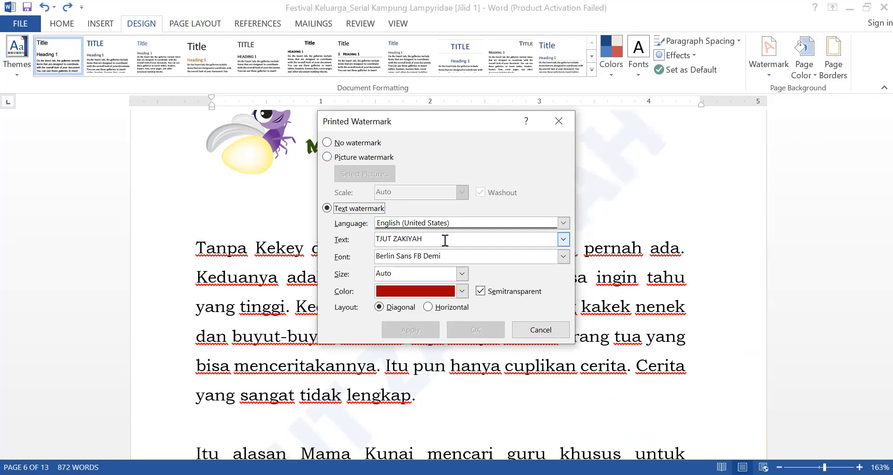
{"action": "left_click", "coordinate": [461, 290]}
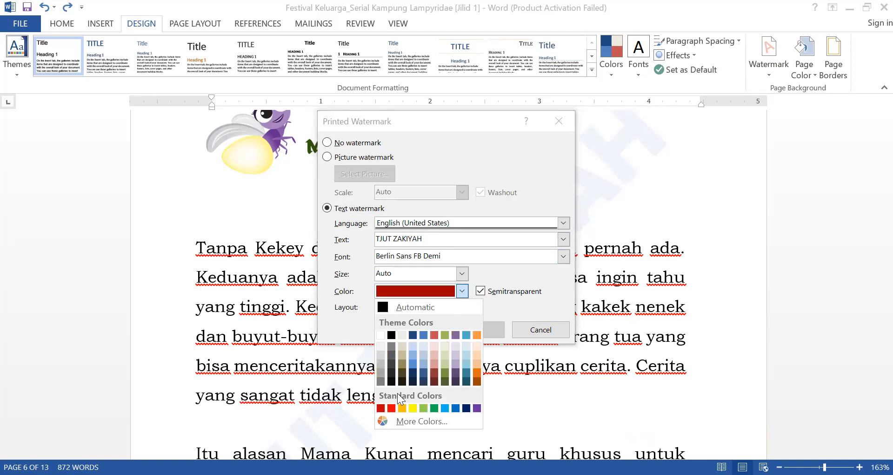
{"action": "left_click", "coordinate": [456, 345]}
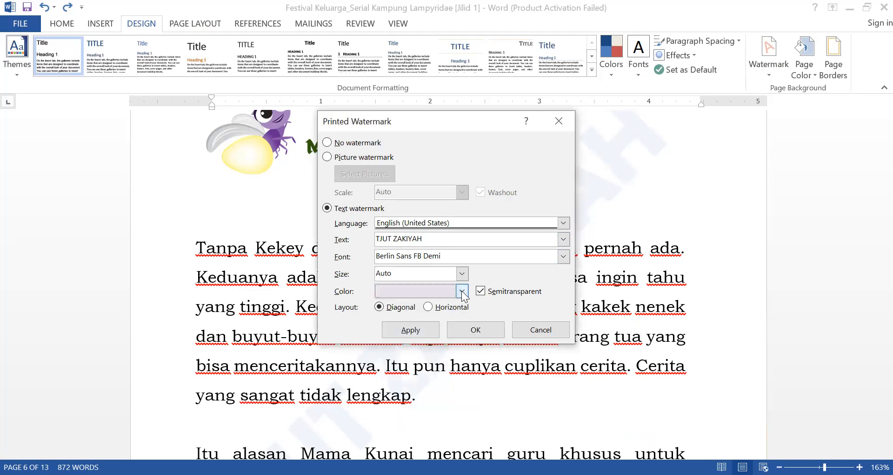
{"action": "left_click", "coordinate": [461, 290]}
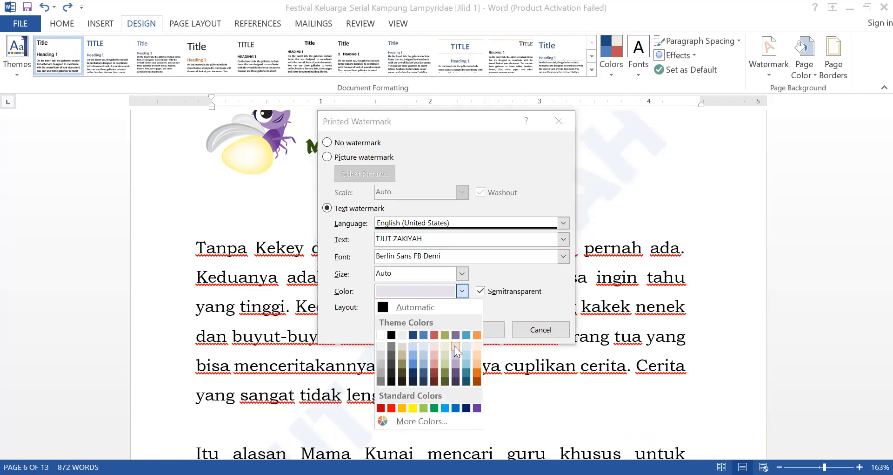
{"action": "left_click", "coordinate": [508, 302]}
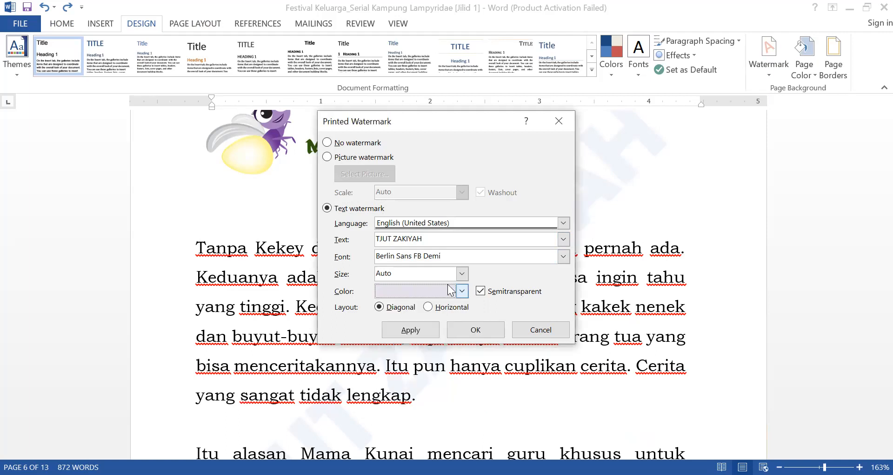
{"action": "left_click", "coordinate": [419, 329]}
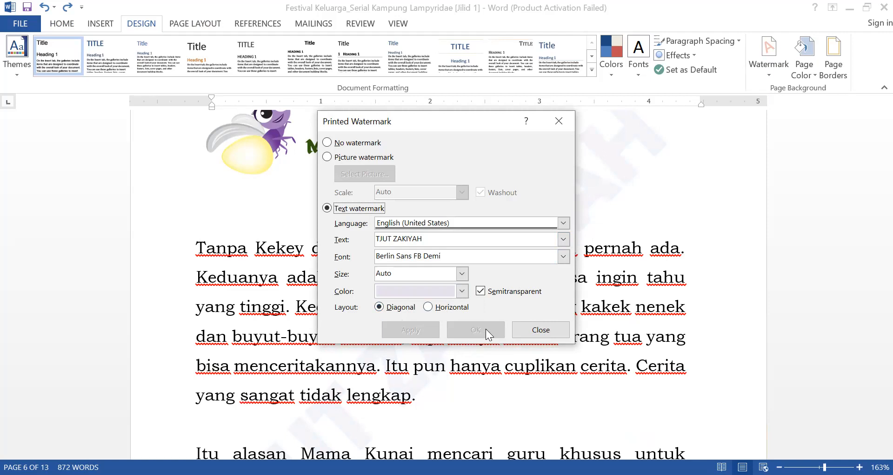
{"action": "left_click", "coordinate": [531, 330]}
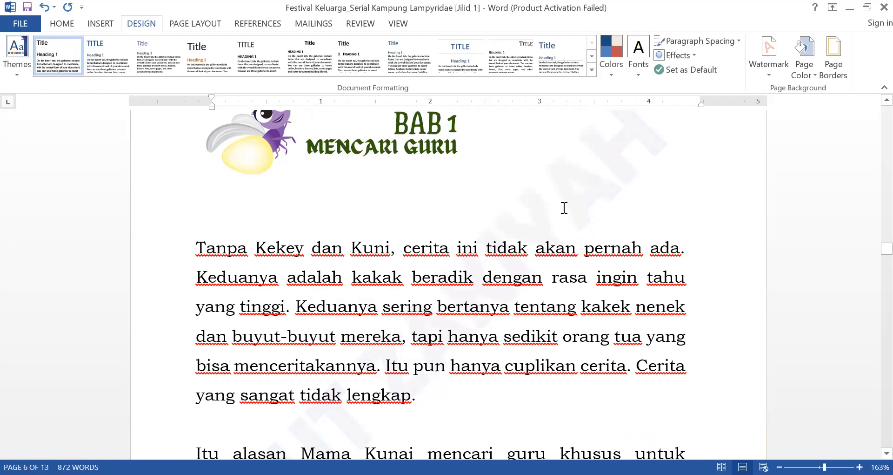
Open the page 6 footer, examine the odd and even page footers and their options, and return to the body text
{"action": "scroll", "coordinate": [565, 208], "scroll_direction": "down", "scroll_amount": 10}
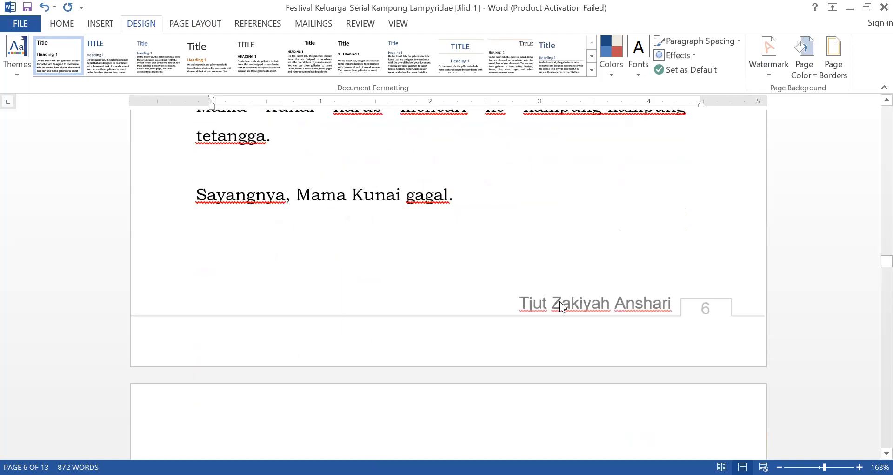
{"action": "double_click", "coordinate": [560, 301]}
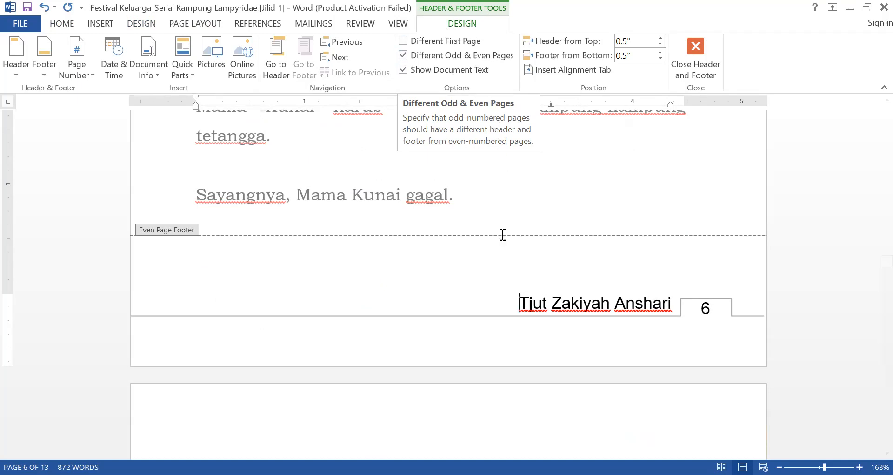
{"action": "scroll", "coordinate": [501, 234], "scroll_direction": "down", "scroll_amount": 10}
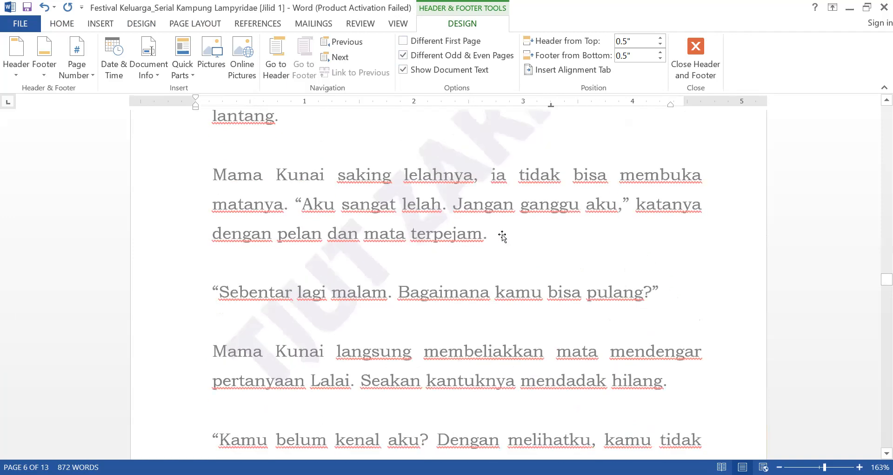
{"action": "scroll", "coordinate": [502, 233], "scroll_direction": "down", "scroll_amount": 10}
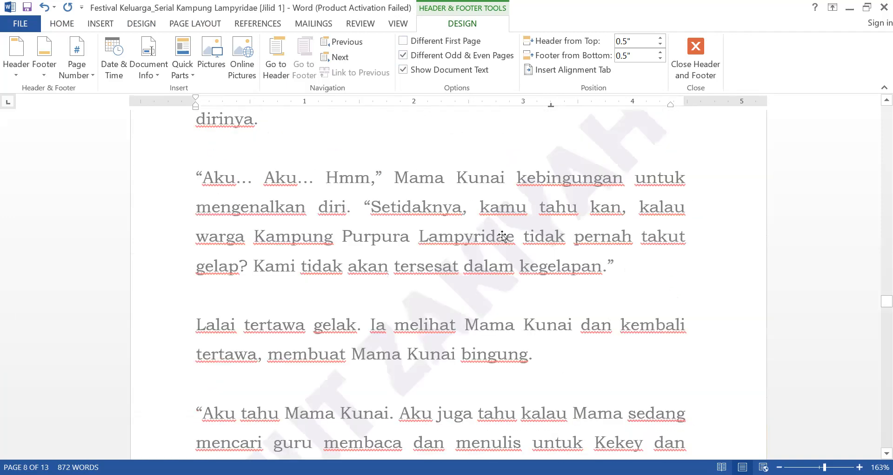
{"action": "scroll", "coordinate": [502, 233], "scroll_direction": "up", "scroll_amount": 10}
{"action": "scroll", "coordinate": [501, 234], "scroll_direction": "up", "scroll_amount": 5}
{"action": "scroll", "coordinate": [502, 233], "scroll_direction": "down", "scroll_amount": 3}
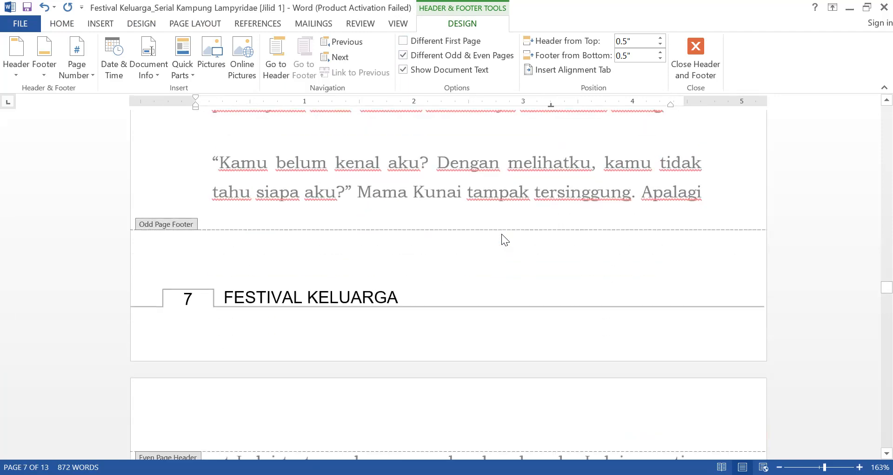
{"action": "double_click", "coordinate": [536, 196]}
Review the pages after the page 7 footer, and return past the chapter illustration to the Bab 1 opening
{"action": "scroll", "coordinate": [536, 196], "scroll_direction": "down", "scroll_amount": 2}
{"action": "scroll", "coordinate": [536, 196], "scroll_direction": "down", "scroll_amount": 5}
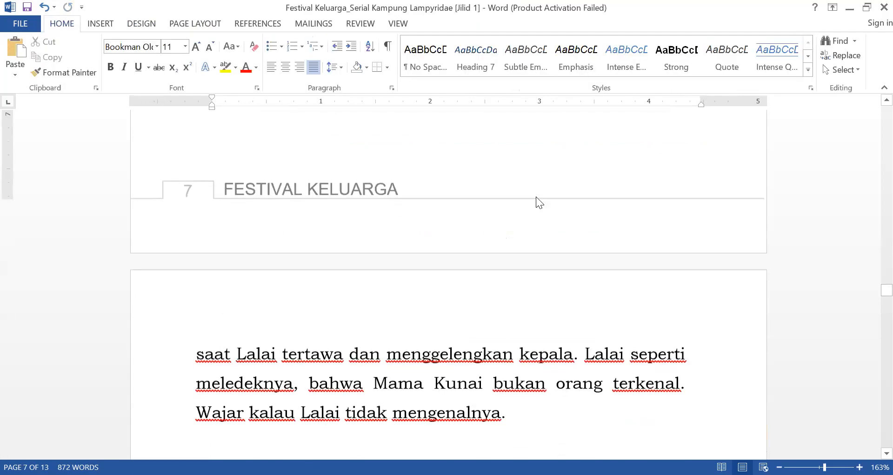
{"action": "scroll", "coordinate": [536, 196], "scroll_direction": "down", "scroll_amount": 6}
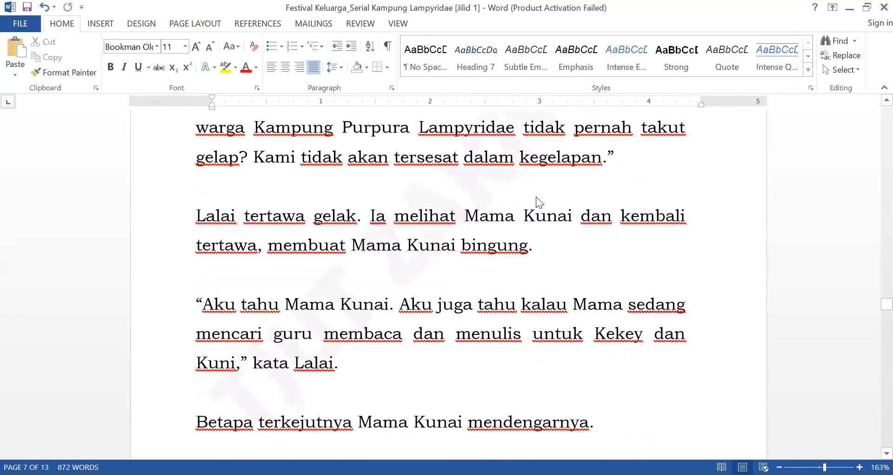
{"action": "scroll", "coordinate": [536, 196], "scroll_direction": "down", "scroll_amount": 6}
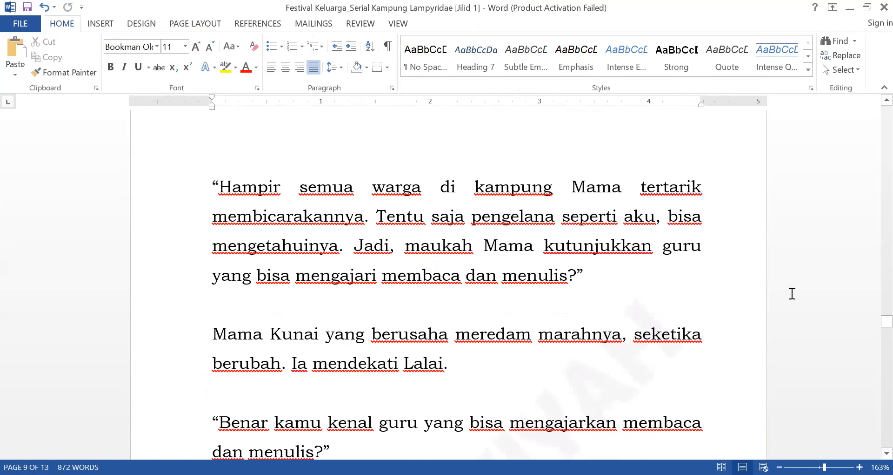
{"action": "left_click_drag", "start_coordinate": [871, 322], "coordinate": [871, 279]}
{"action": "scroll", "coordinate": [872, 274], "scroll_direction": "up", "scroll_amount": 15}
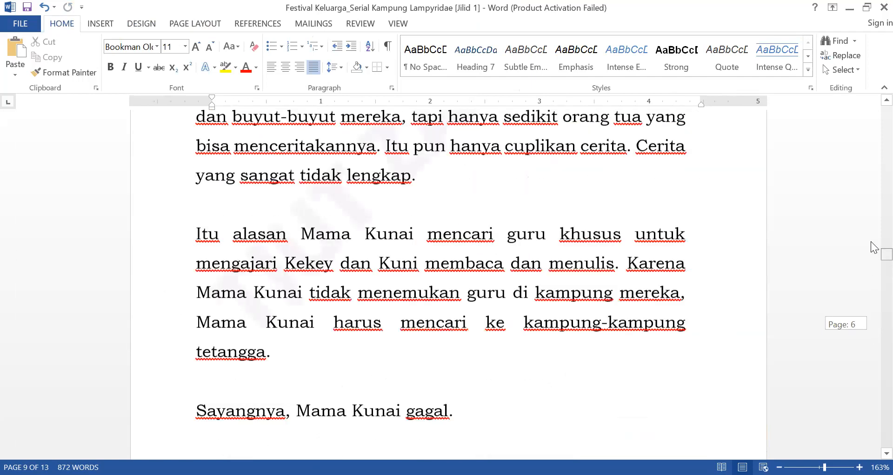
{"action": "scroll", "coordinate": [875, 233], "scroll_direction": "up", "scroll_amount": 9}
{"action": "scroll", "coordinate": [874, 229], "scroll_direction": "up", "scroll_amount": 1}
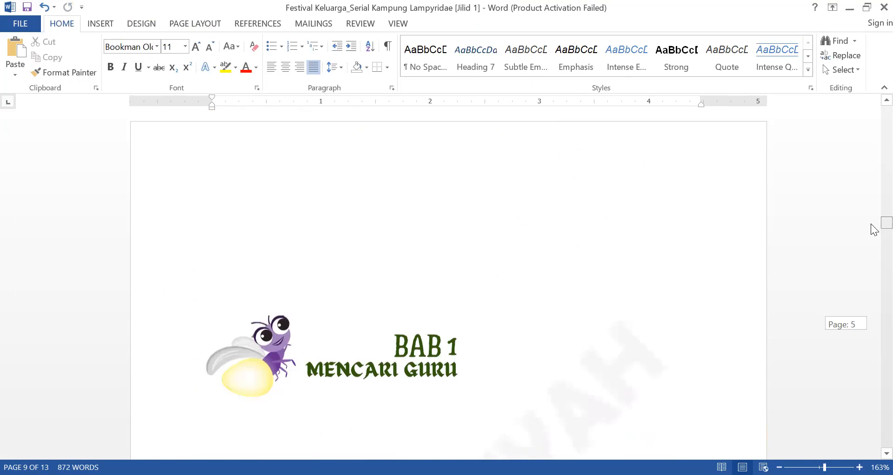
{"action": "scroll", "coordinate": [874, 233], "scroll_direction": "down", "scroll_amount": 10}
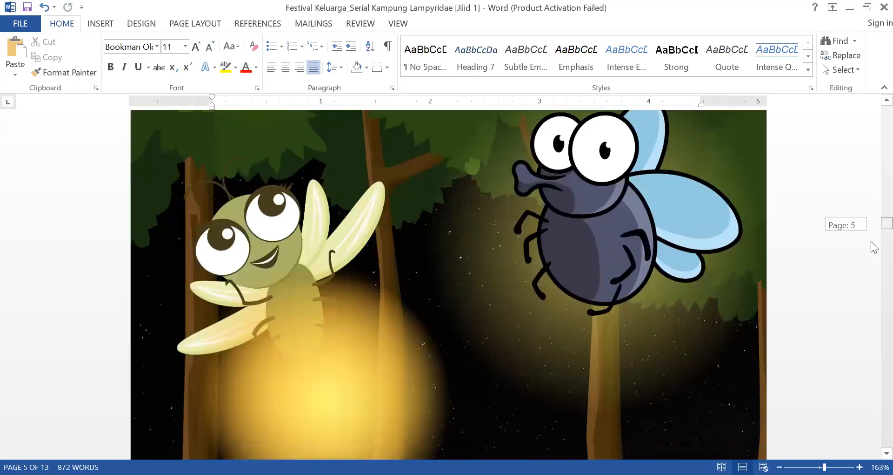
{"action": "scroll", "coordinate": [874, 260], "scroll_direction": "down", "scroll_amount": 10}
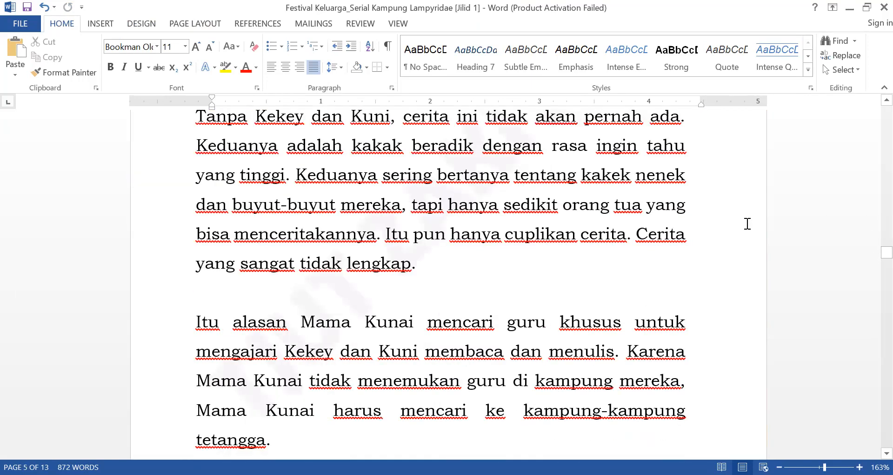
{"action": "scroll", "coordinate": [748, 224], "scroll_direction": "up", "scroll_amount": 2}
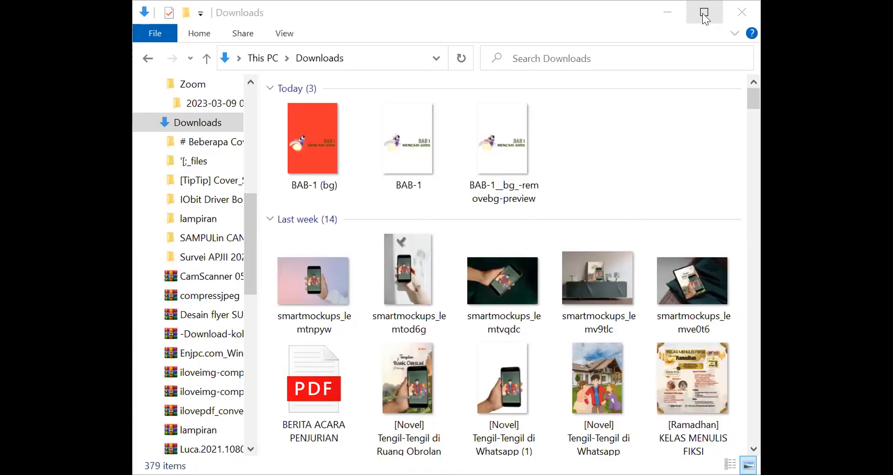
Find BAB-1 (bg) in the maximized Downloads folder, switch to remove.bg in the browser, and upload that image for background removal
{"action": "left_click", "coordinate": [704, 13]}
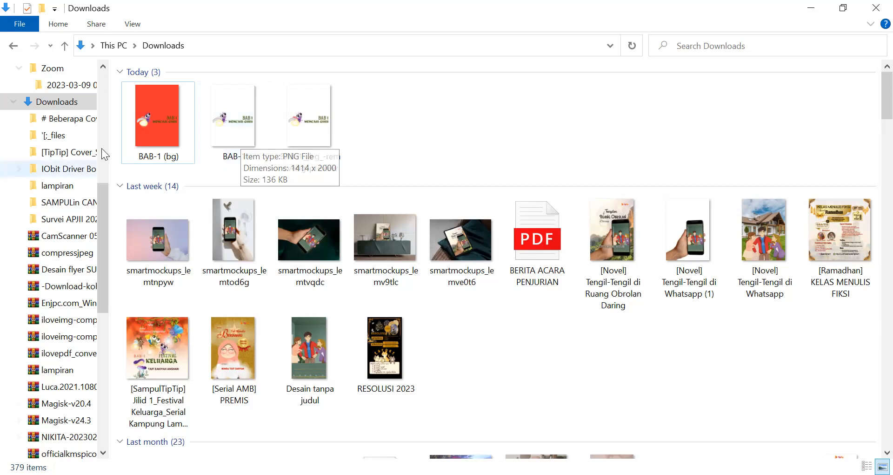
{"action": "left_click", "coordinate": [138, 129]}
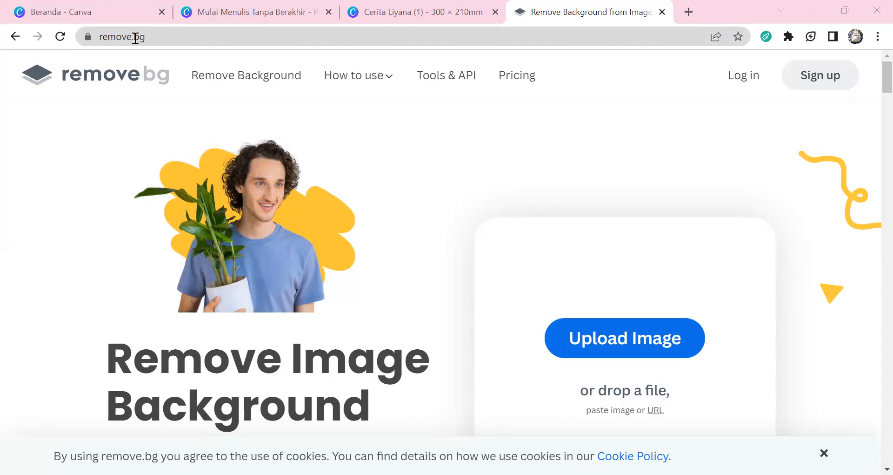
{"action": "left_click", "coordinate": [612, 338]}
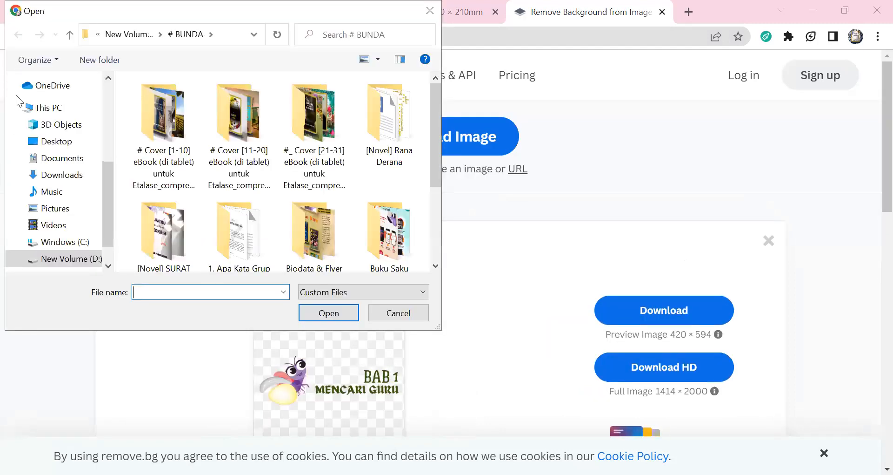
{"action": "left_click", "coordinate": [63, 175]}
{"action": "left_click", "coordinate": [236, 131]}
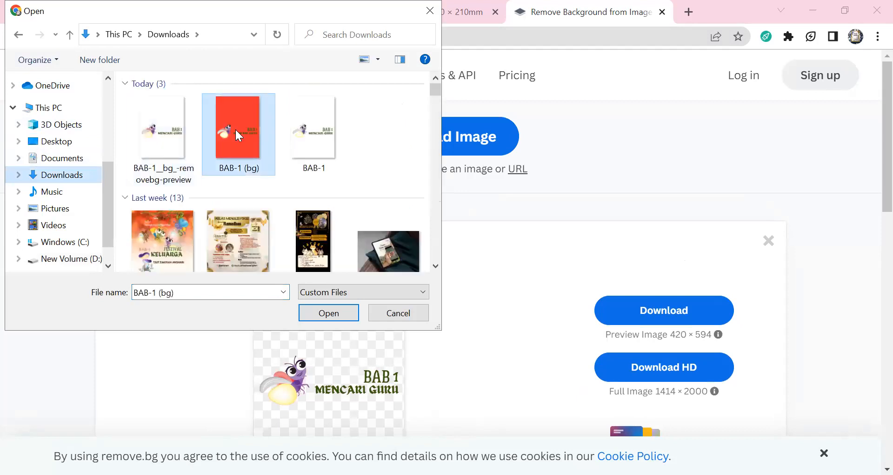
{"action": "double_click", "coordinate": [236, 129]}
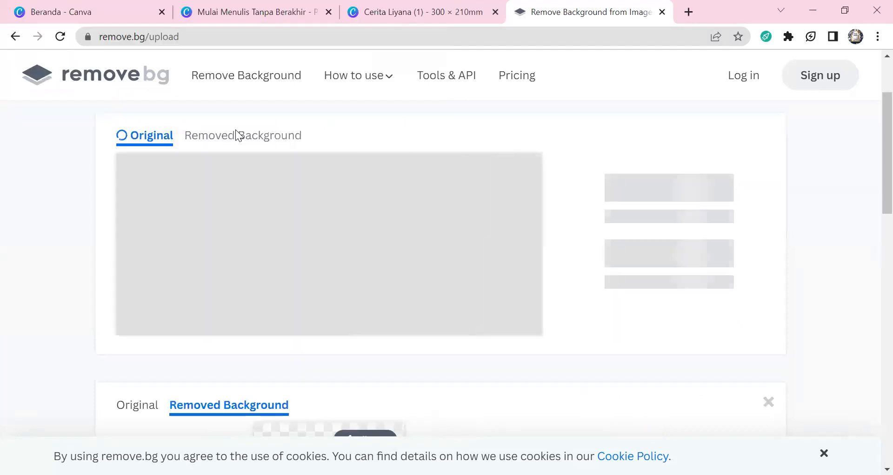
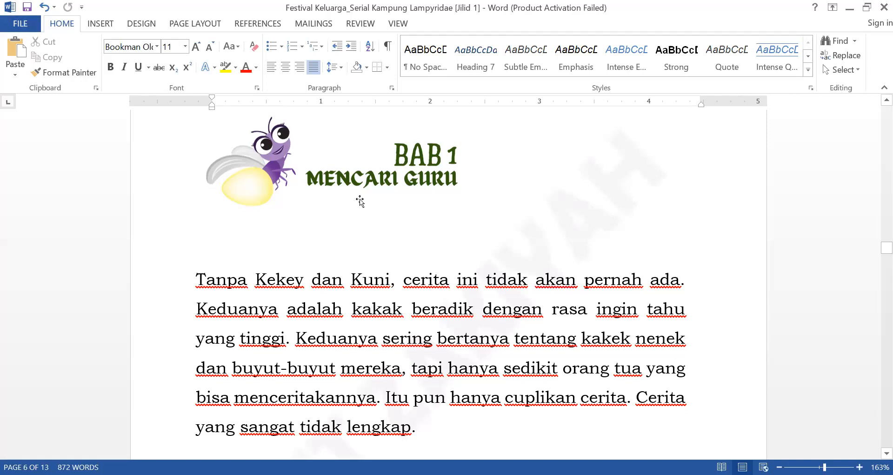
Switch back to Word and save the manuscript as a PDF under its current name in # BUNDA, replacing the existing file
{"action": "left_click", "coordinate": [19, 27]}
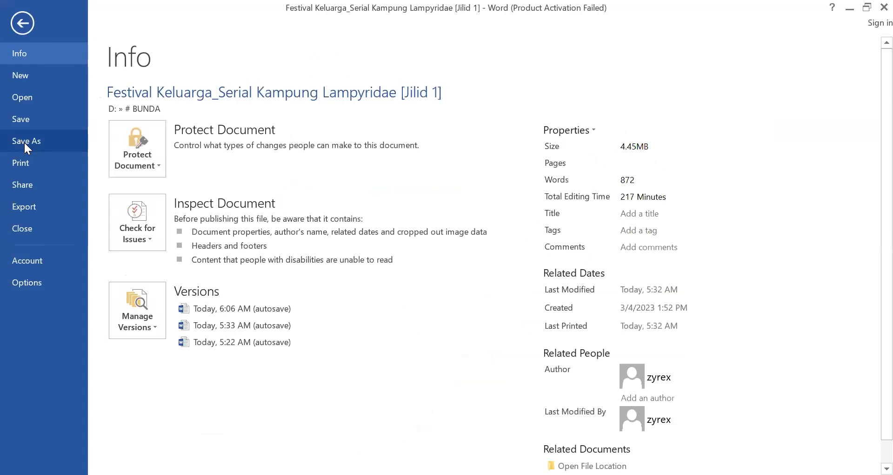
{"action": "left_click", "coordinate": [24, 141]}
{"action": "left_click", "coordinate": [364, 148]}
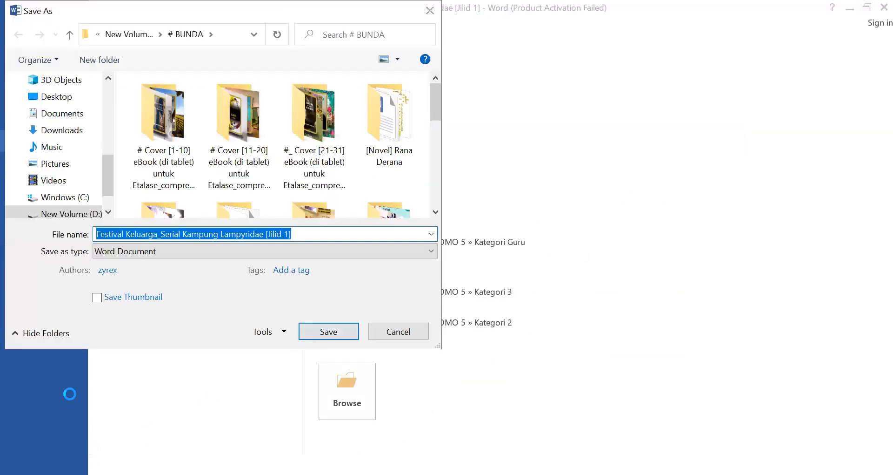
{"action": "left_click", "coordinate": [124, 251]}
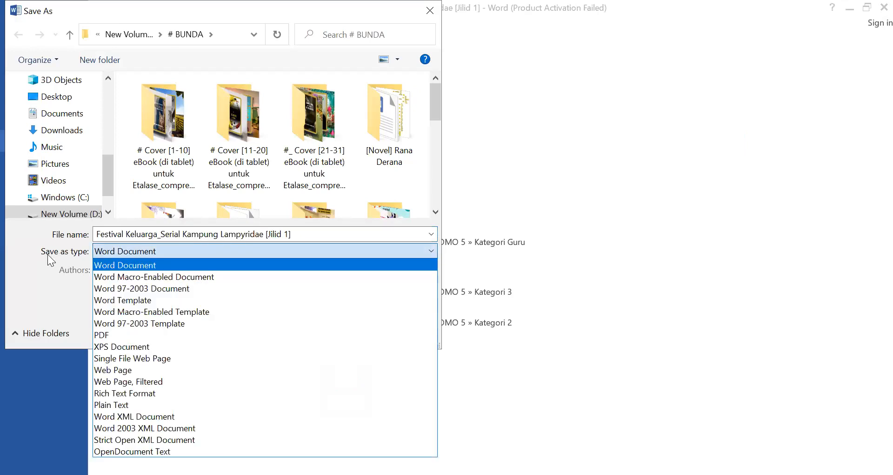
{"action": "left_click", "coordinate": [133, 335]}
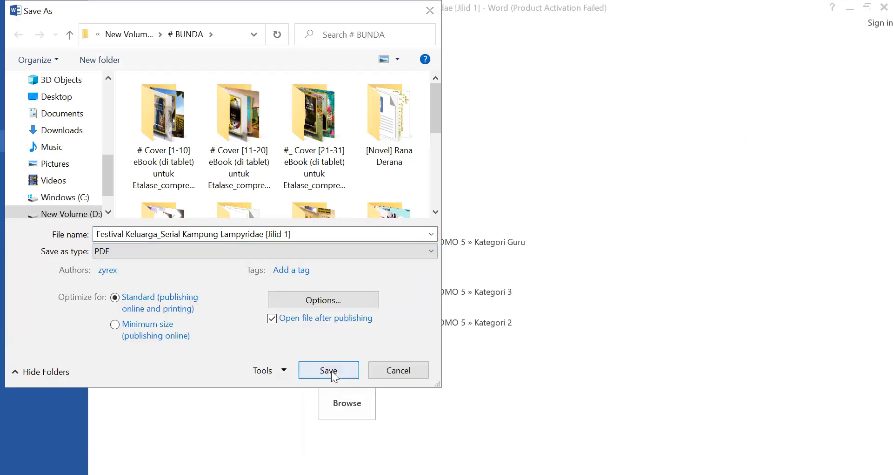
{"action": "key", "text": "Return"}
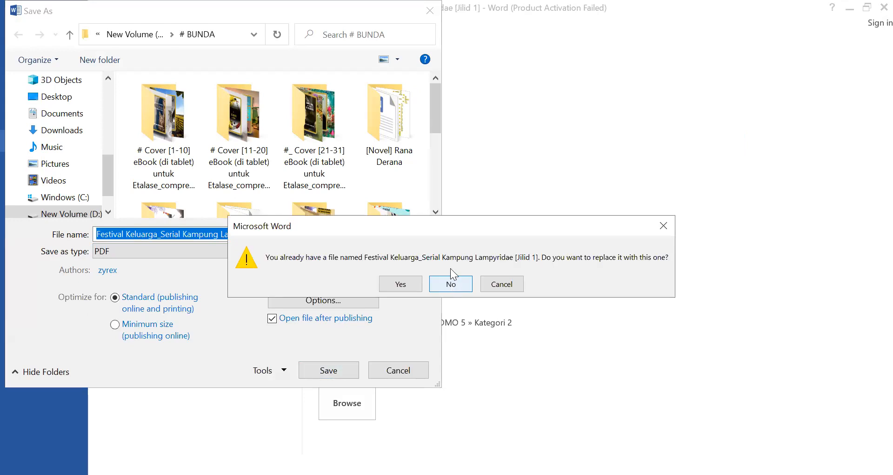
{"action": "left_click", "coordinate": [400, 285]}
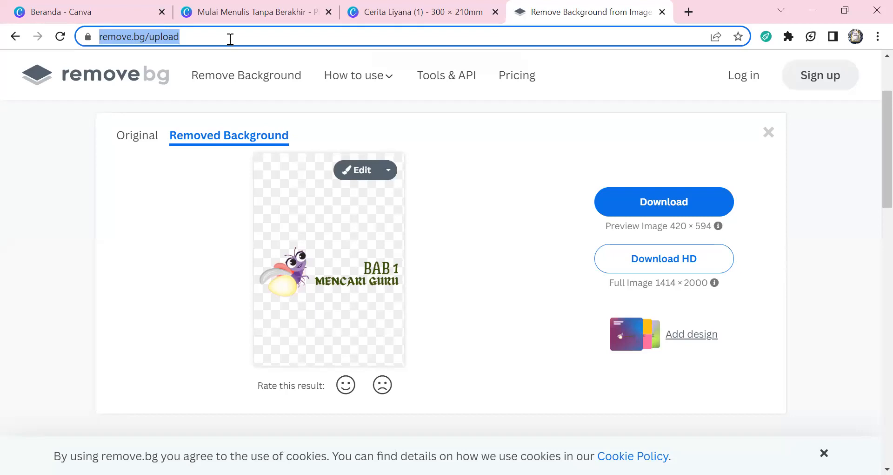
Search the web for "ubah word ke pdf"
{"action": "type", "text": "UBAH"}
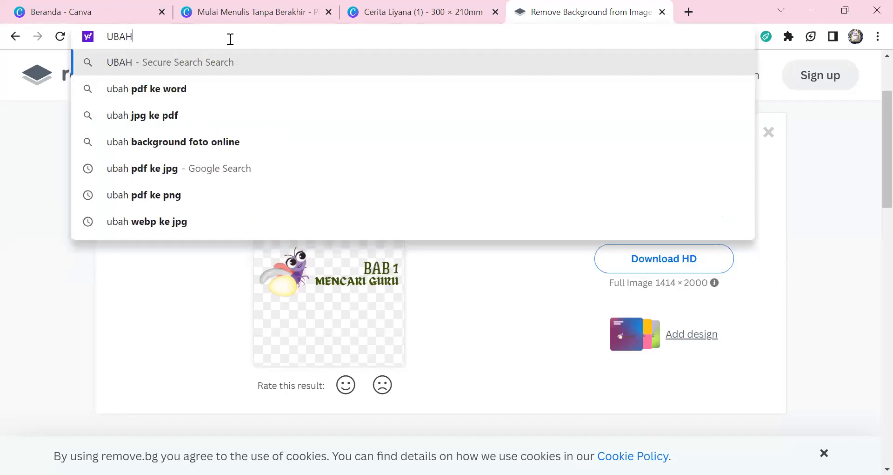
{"action": "type", "text": " WORD"}
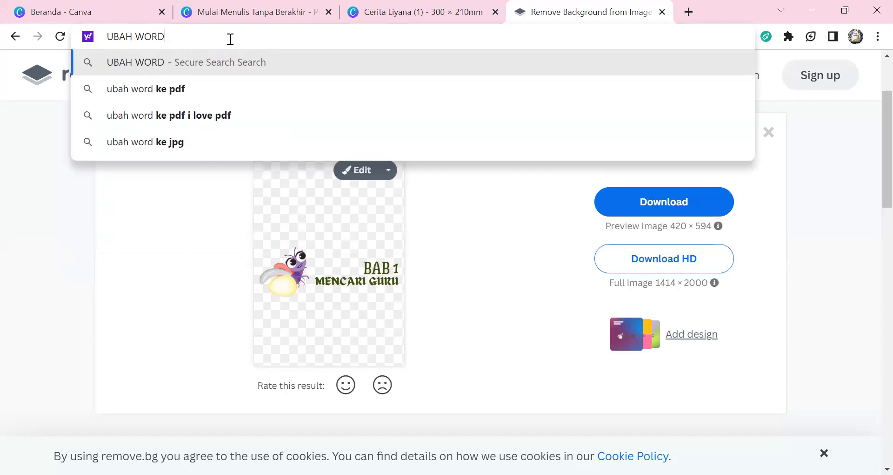
{"action": "left_click", "coordinate": [182, 83]}
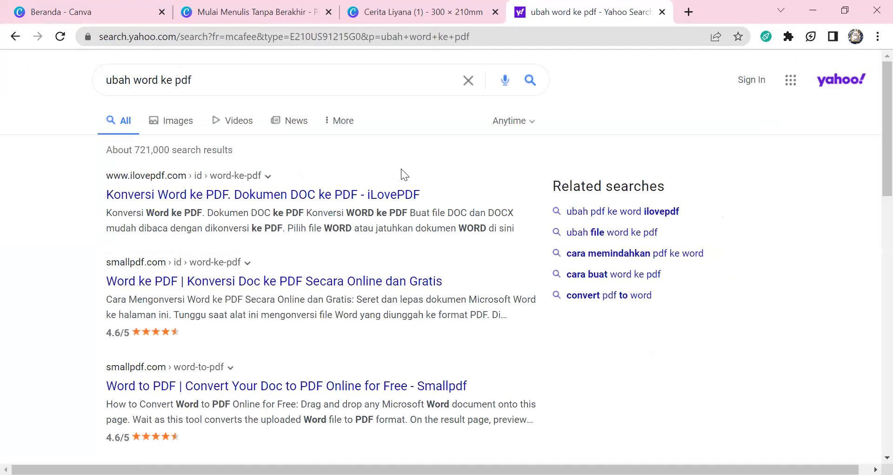
Open the Smallpdf Word-to-PDF converter from the results, close it, and open the iLovePDF converter instead
{"action": "left_click", "coordinate": [203, 282]}
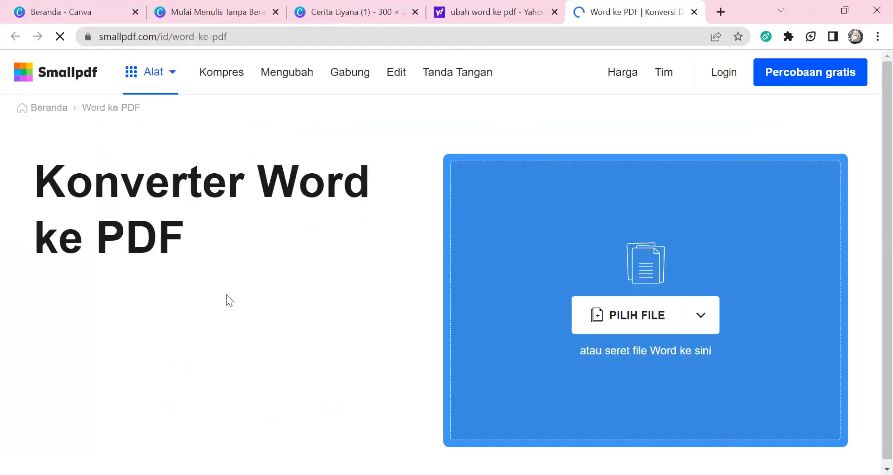
{"action": "left_click", "coordinate": [694, 15]}
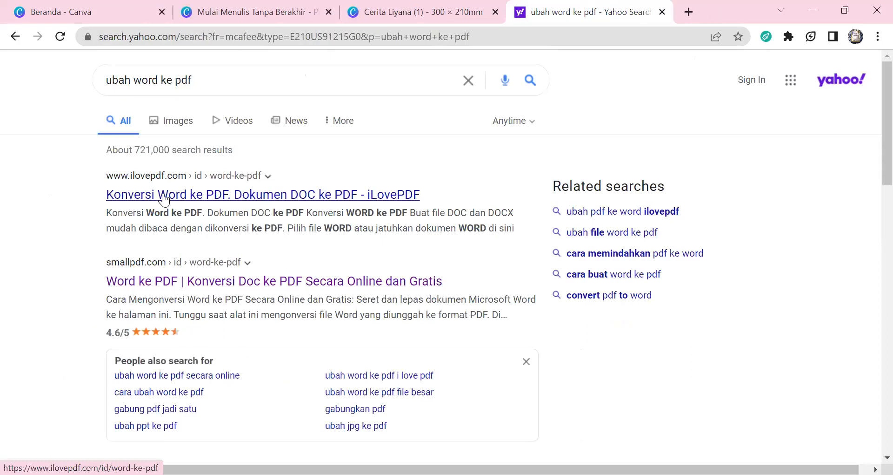
{"action": "left_click", "coordinate": [164, 195]}
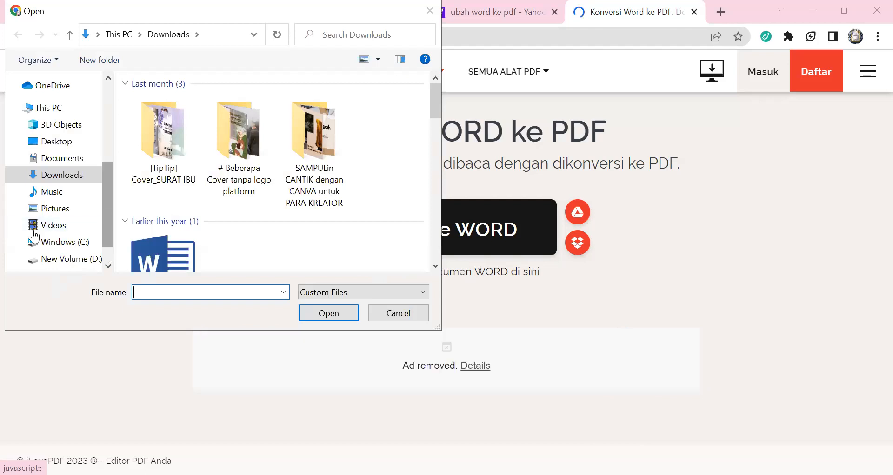
Upload the Word document Festival Keluarga_Serial Kampung Lampyridae [Jilid 1] from the # BUNDA folder on New Volume (D:) to iLovePDF
{"action": "scroll", "coordinate": [17, 200], "scroll_direction": "down", "scroll_amount": 2}
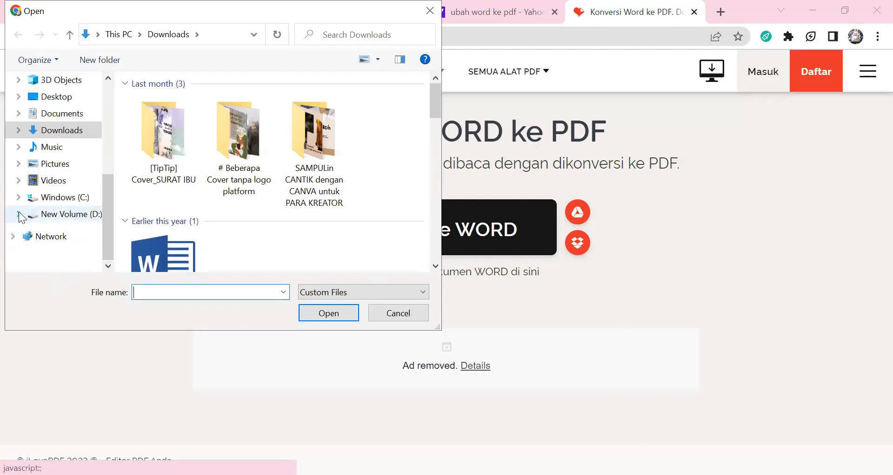
{"action": "left_click", "coordinate": [19, 213]}
{"action": "left_click", "coordinate": [19, 146]}
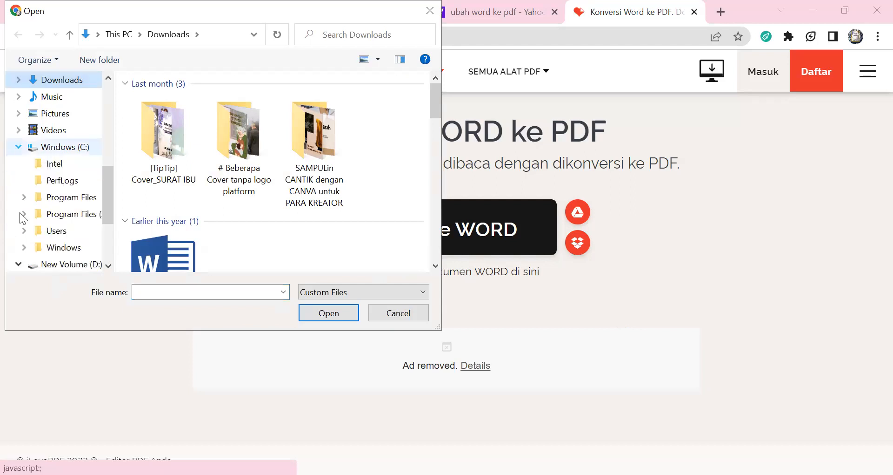
{"action": "left_click", "coordinate": [18, 264]}
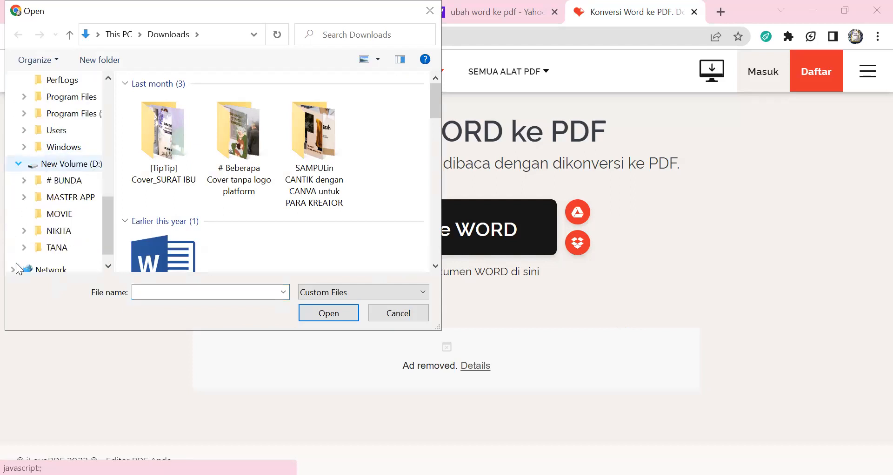
{"action": "left_click", "coordinate": [66, 185]}
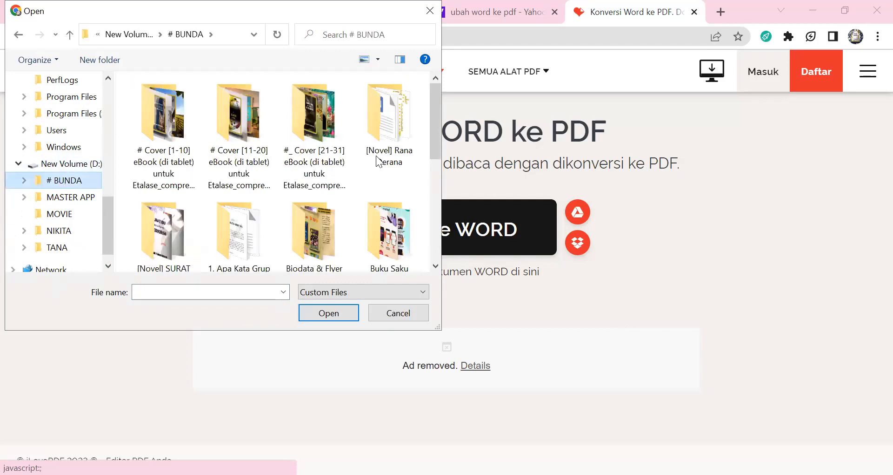
{"action": "left_click_drag", "start_coordinate": [433, 140], "coordinate": [431, 249]}
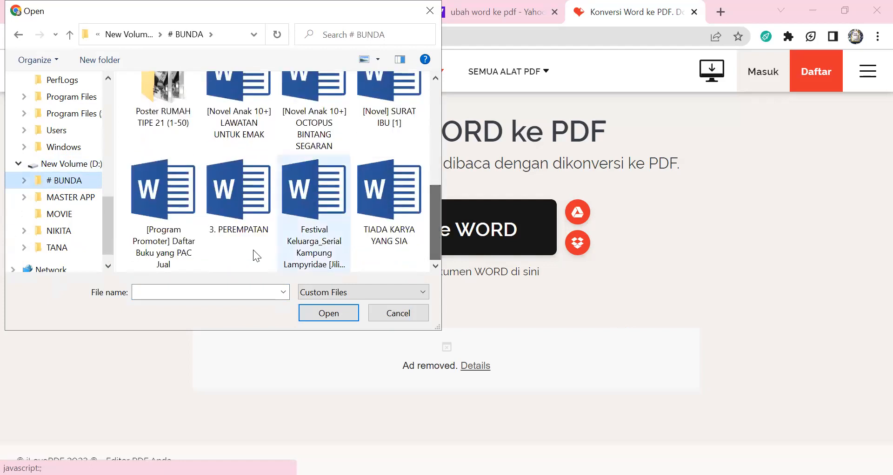
{"action": "left_click", "coordinate": [330, 240]}
{"action": "double_click", "coordinate": [329, 238]}
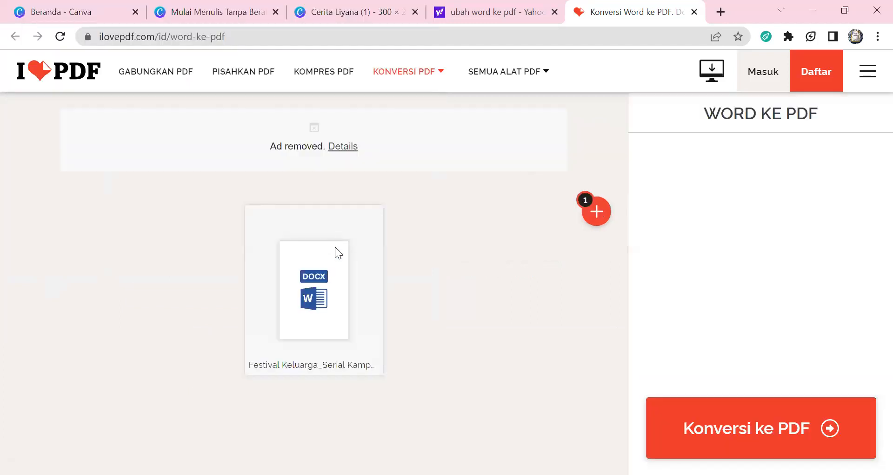
Convert the uploaded Festival Keluarga document to PDF and download the converted file
{"action": "left_click", "coordinate": [761, 428]}
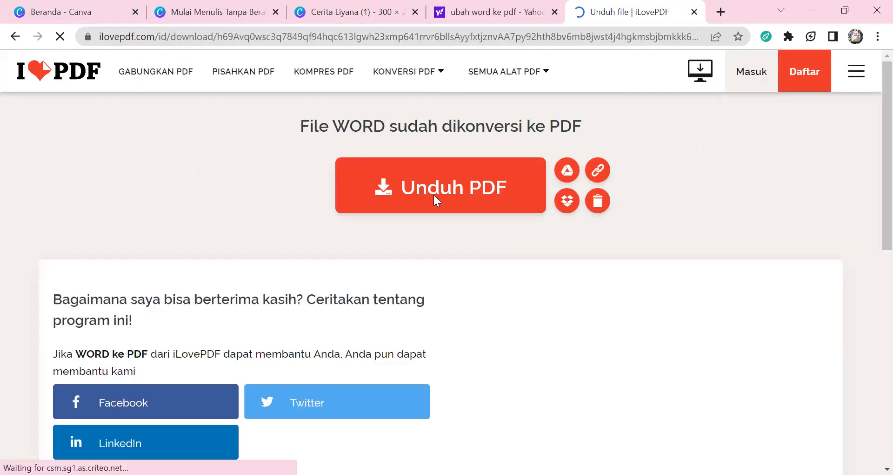
{"action": "left_click", "coordinate": [402, 196]}
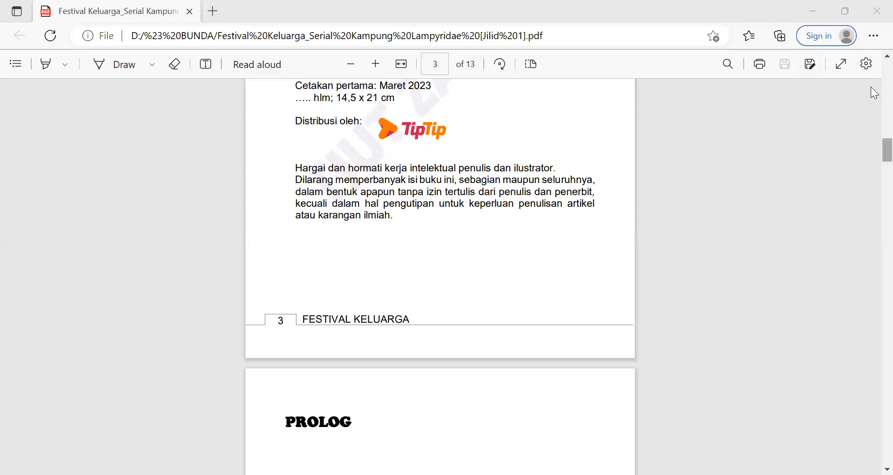
Review the downloaded Festival Keluarga PDF from its cover through the title page, copyright page and prolog to the Mencari Guru illustration
{"action": "key", "text": "Home"}
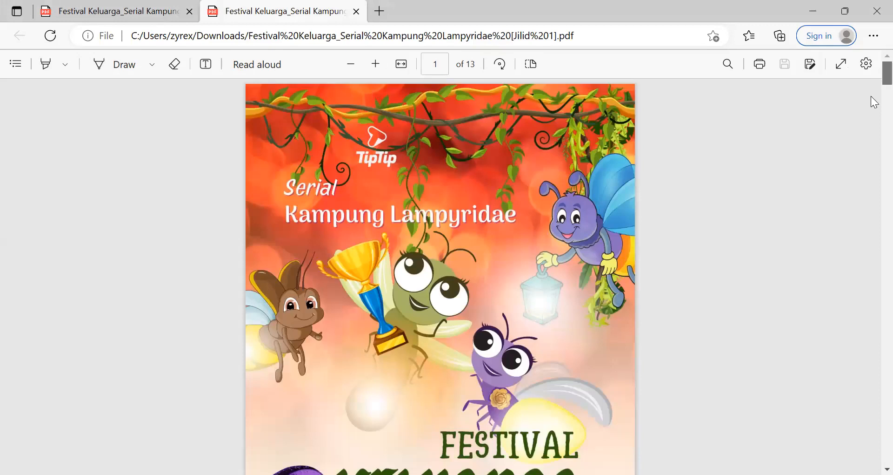
{"action": "scroll", "coordinate": [874, 100], "scroll_direction": "down", "scroll_amount": 2}
{"action": "scroll", "coordinate": [874, 106], "scroll_direction": "down", "scroll_amount": 8}
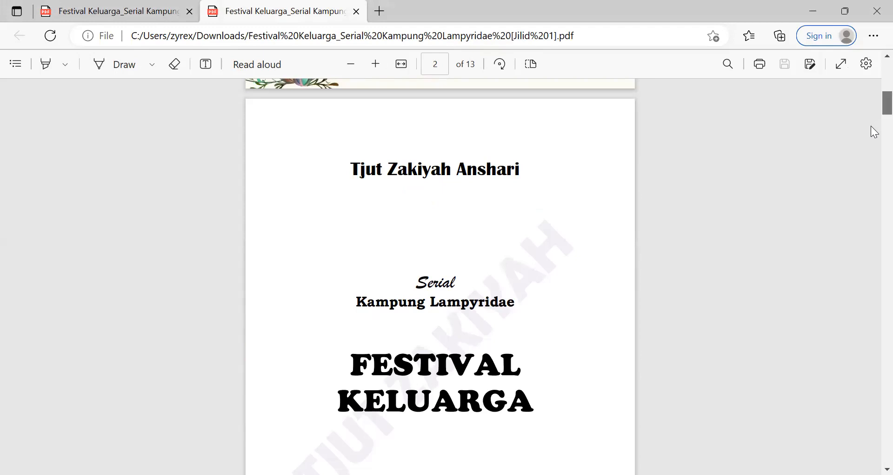
{"action": "scroll", "coordinate": [875, 132], "scroll_direction": "down", "scroll_amount": 5}
{"action": "scroll", "coordinate": [874, 147], "scroll_direction": "down", "scroll_amount": 2}
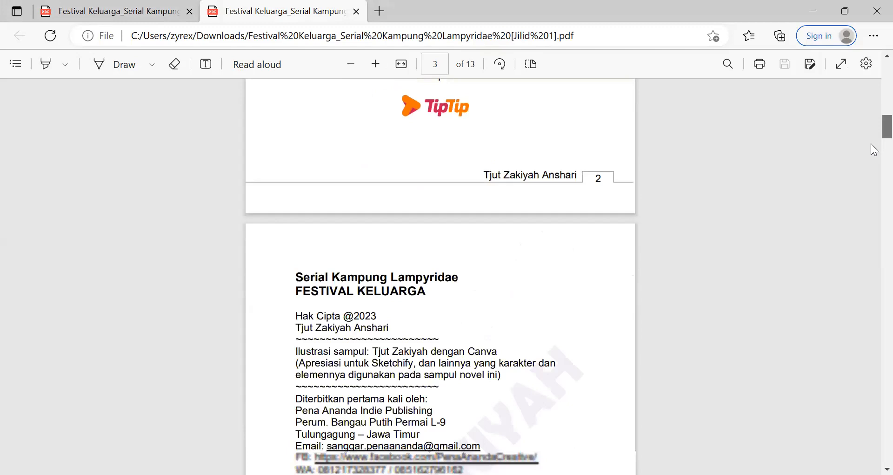
{"action": "scroll", "coordinate": [875, 149], "scroll_direction": "down", "scroll_amount": 5}
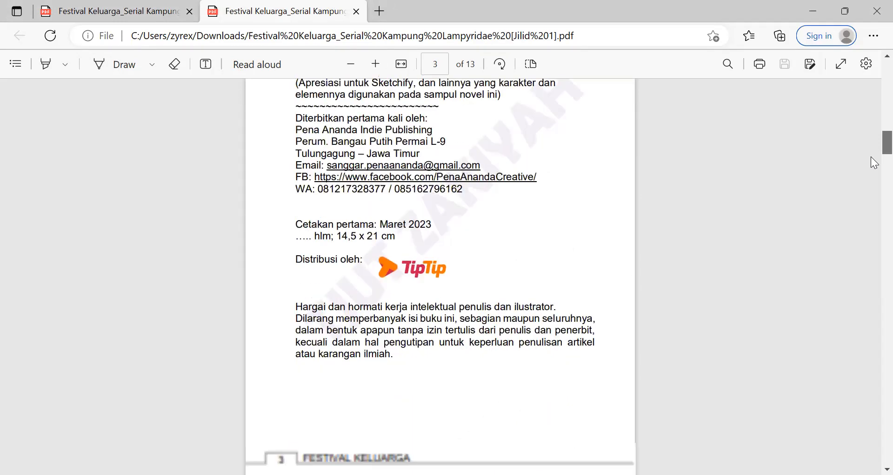
{"action": "scroll", "coordinate": [874, 162], "scroll_direction": "down", "scroll_amount": 2}
{"action": "scroll", "coordinate": [874, 161], "scroll_direction": "down", "scroll_amount": 2}
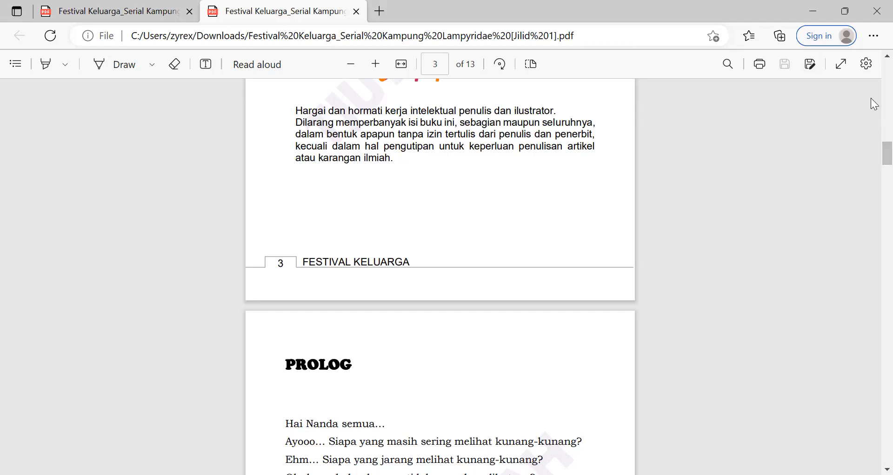
{"action": "scroll", "coordinate": [873, 156], "scroll_direction": "up", "scroll_amount": 10}
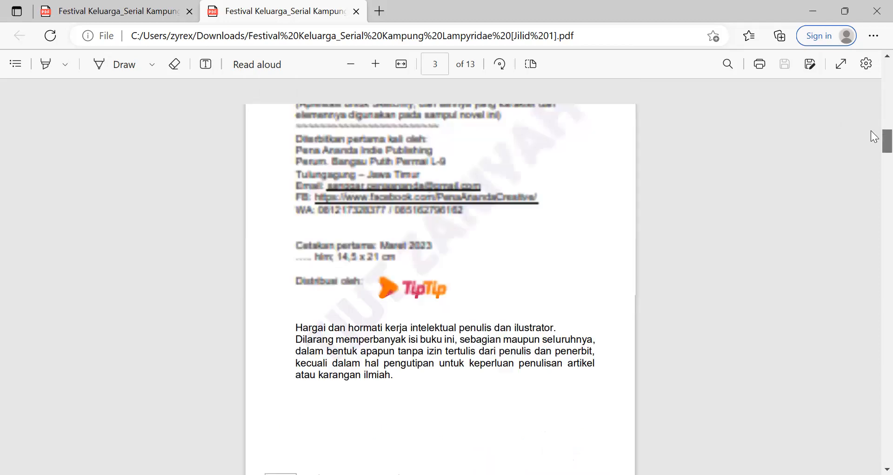
{"action": "scroll", "coordinate": [875, 138], "scroll_direction": "down", "scroll_amount": 15}
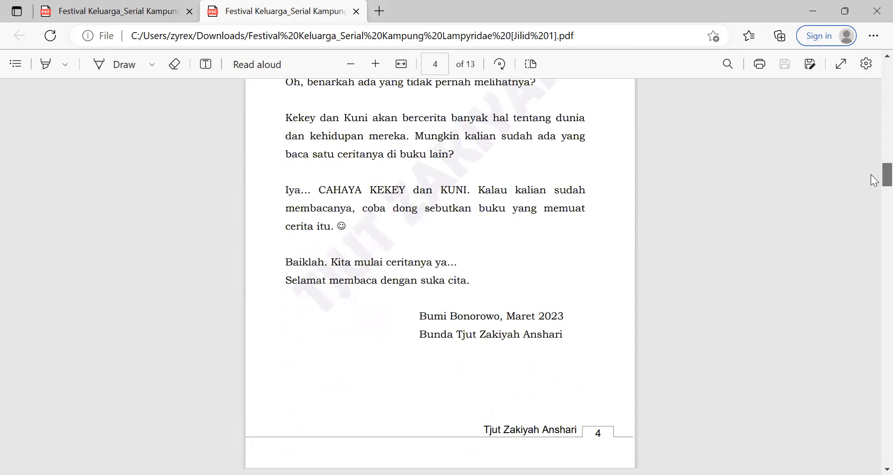
{"action": "scroll", "coordinate": [875, 182], "scroll_direction": "down", "scroll_amount": 10}
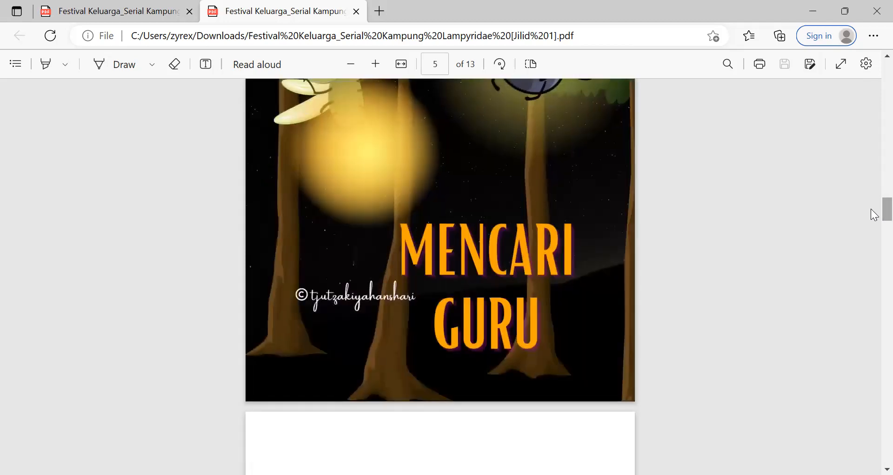